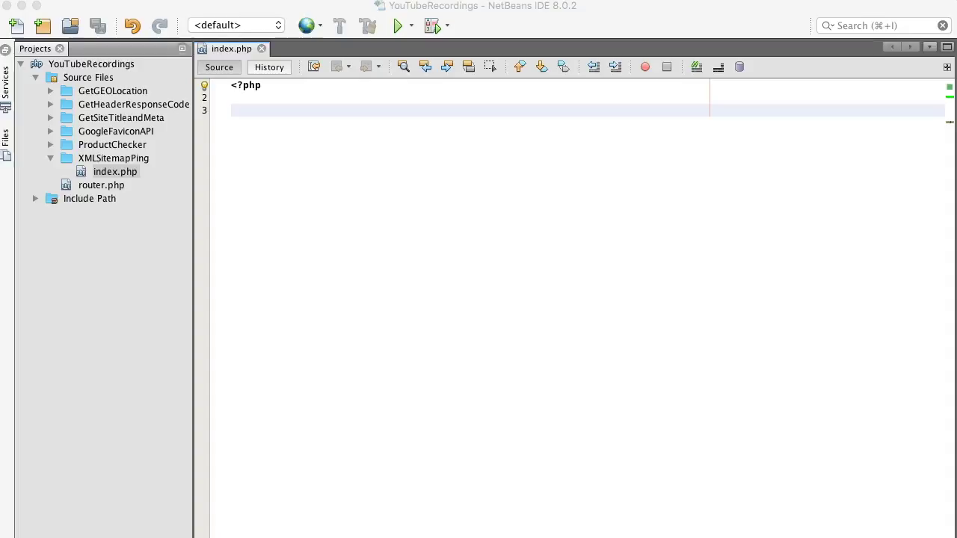
pyautogui.click(274, 187)
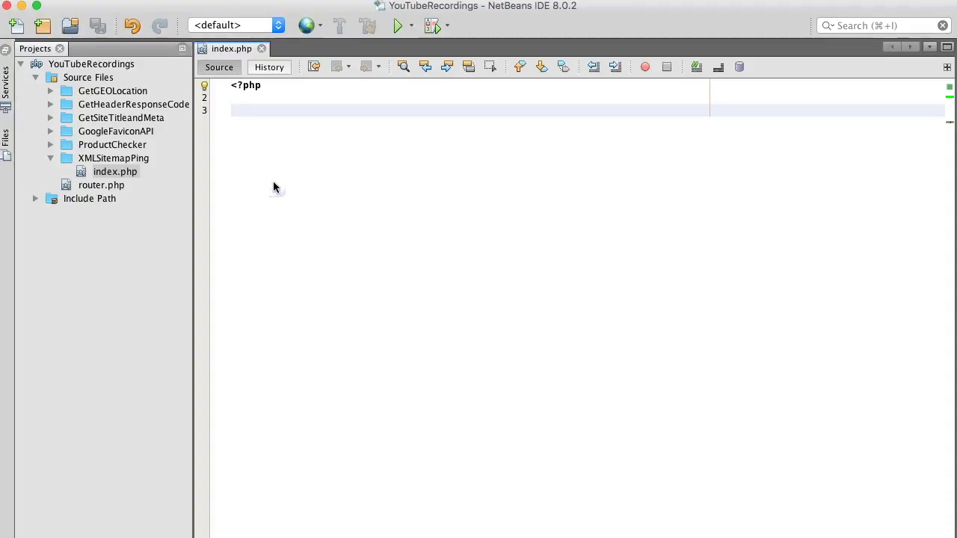
pyautogui.write('define')
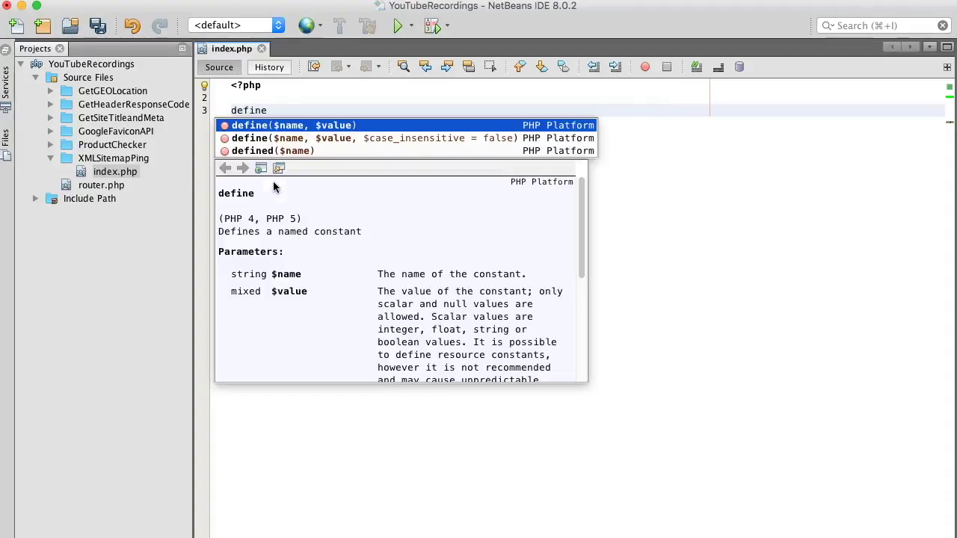
pyautogui.press('Return')
pyautogui.press('Tab')
pyautogui.press('Return')
pyautogui.write(';')
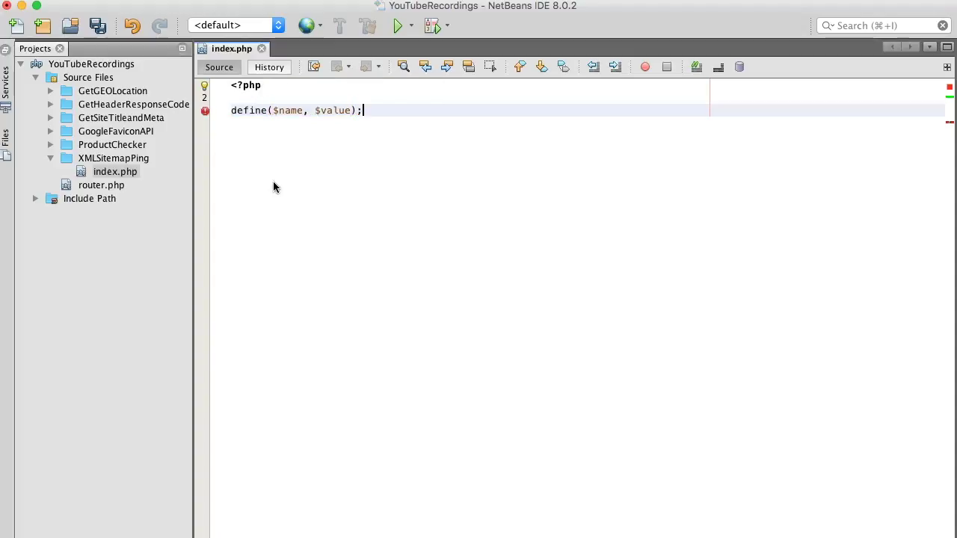
pyautogui.press('Left')
pyautogui.press('Left')
pyautogui.press('Left')
pyautogui.press('Left')
pyautogui.press('Left')
pyautogui.press('Left')
pyautogui.press('Left')
pyautogui.press('Left')
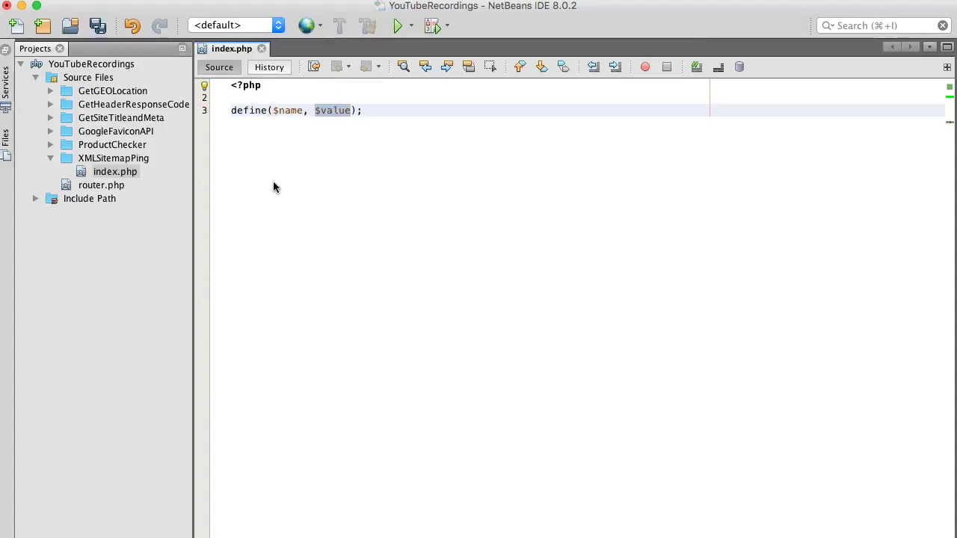
pyautogui.press('Delete')
pyautogui.press('Delete')
pyautogui.press('Delete')
pyautogui.write("'")
pyautogui.write('https://caake.com/sitemap.xml')
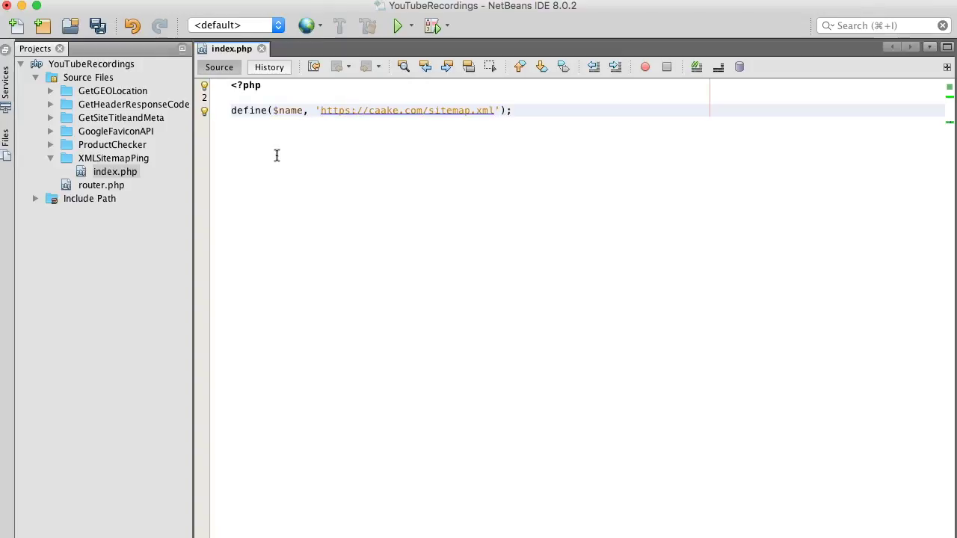
# Name the constant 'XMLSITEMAP' as a quoted string in the define call.
pyautogui.moveTo(302, 110); pyautogui.dragTo(273, 110)
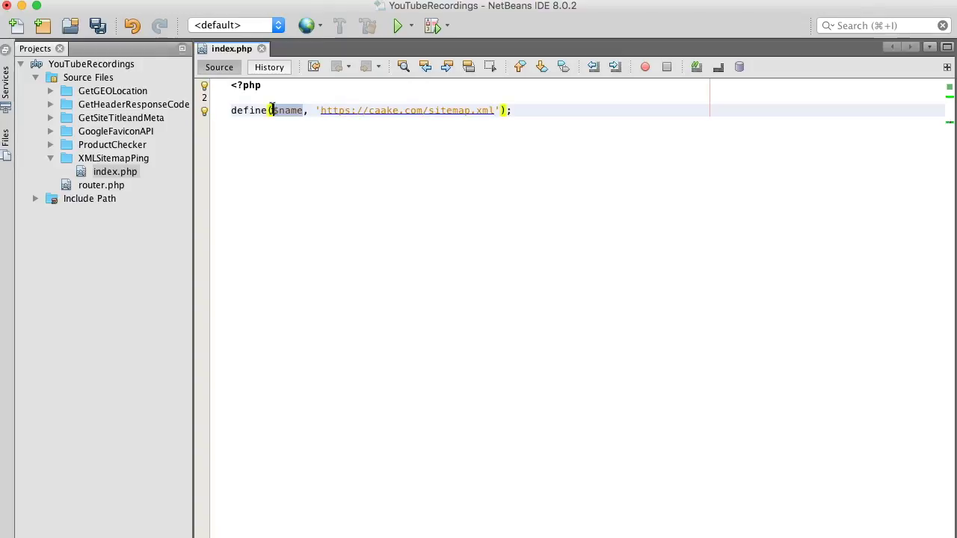
pyautogui.press('BackSpace')
pyautogui.write('XML')
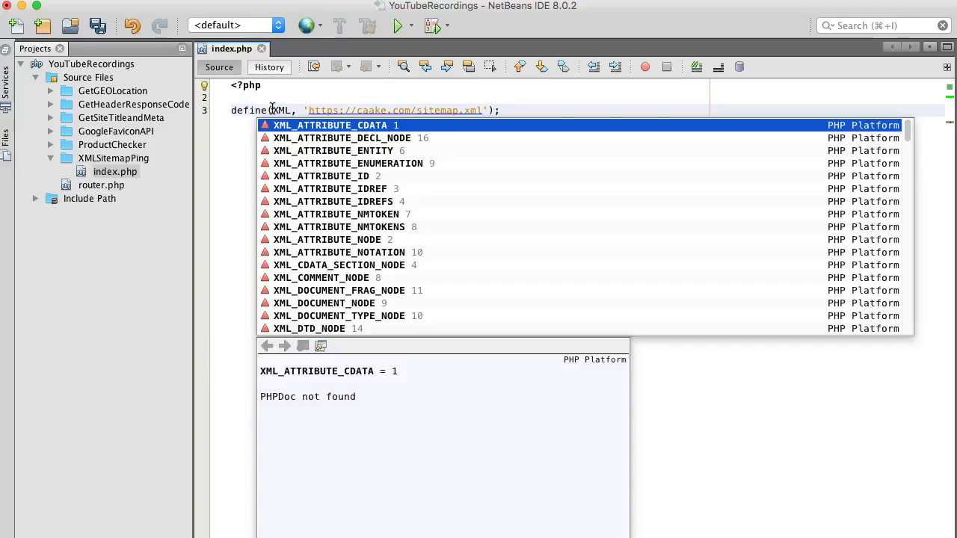
pyautogui.write('SITEMAP')
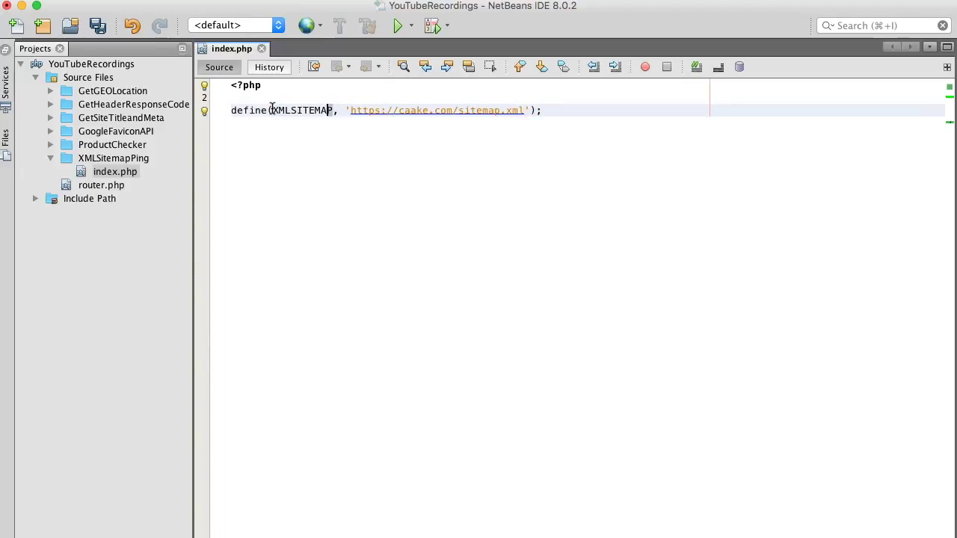
pyautogui.hotkey('shift', 'Left')
pyautogui.hotkey('shift', 'Left')
pyautogui.hotkey('shift', 'Left')
pyautogui.hotkey('shift', 'Left')
pyautogui.hotkey('shift', 'Left')
pyautogui.hotkey('shift', 'Left')
pyautogui.press('super+c')
pyautogui.press('BackSpace')
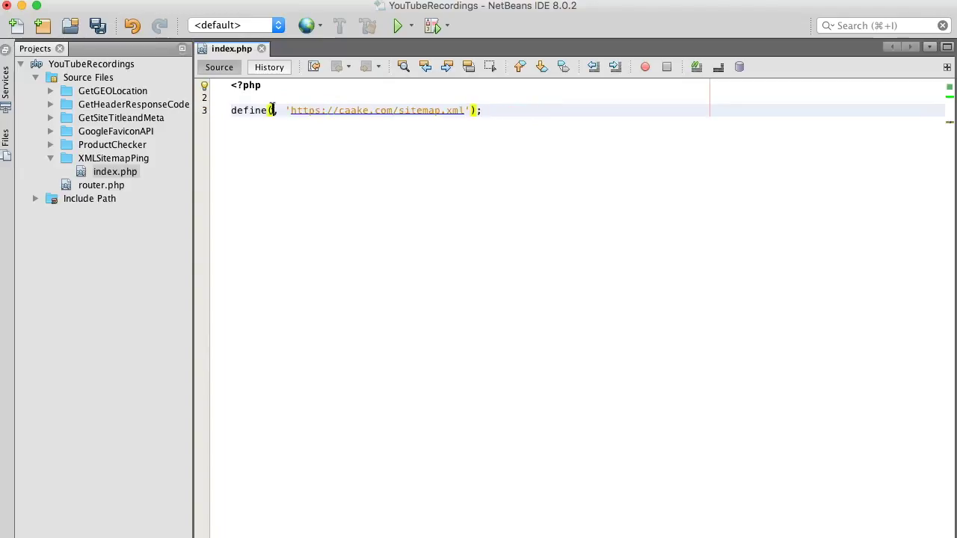
pyautogui.write("'")
pyautogui.press('super+v')
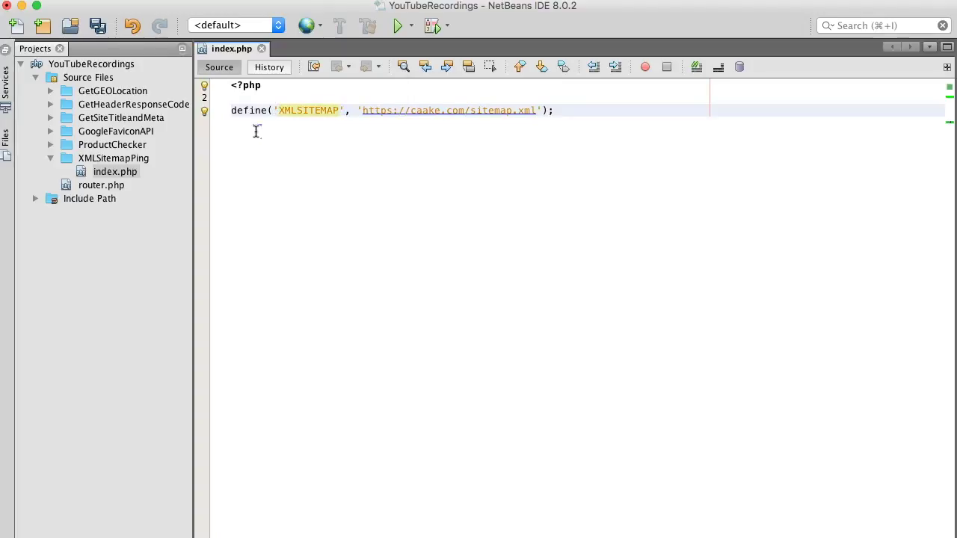
pyautogui.click(556, 110)
# Create $engine_url = ['',''] and fill it with the Bing and Google sitemap ping URLs.
pyautogui.press('Return')
pyautogui.press('Return')
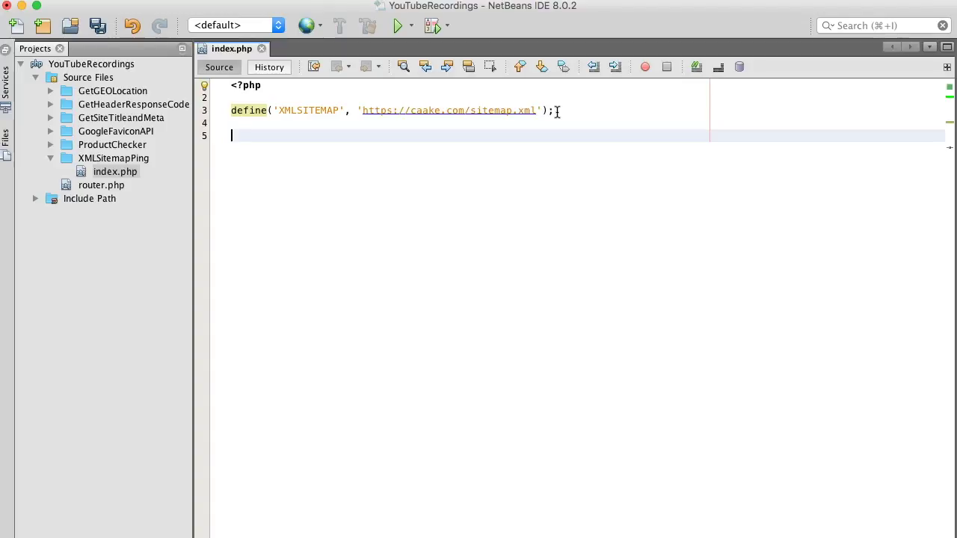
pyautogui.write('$')
pyautogui.write('engine')
pyautogui.write('_url')
pyautogui.write(' = [')
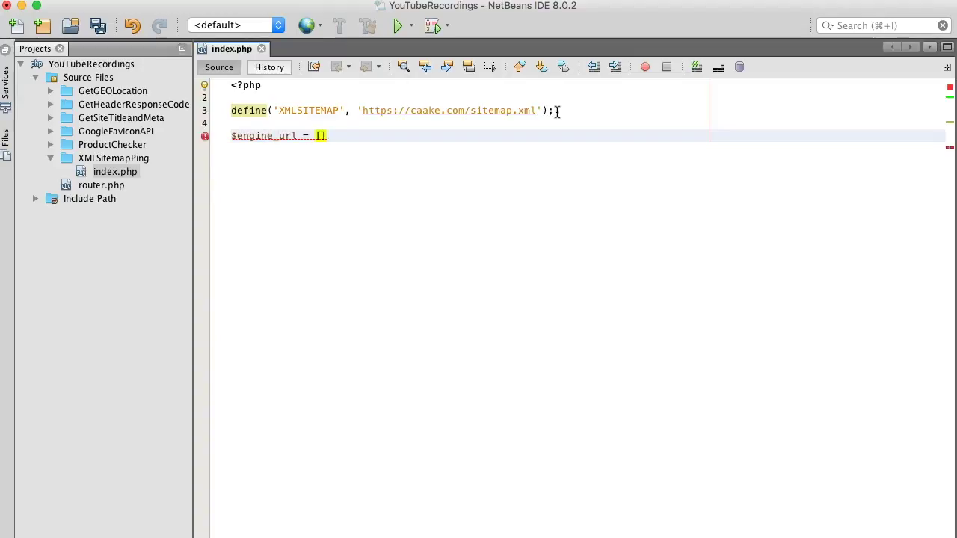
pyautogui.write("''];")
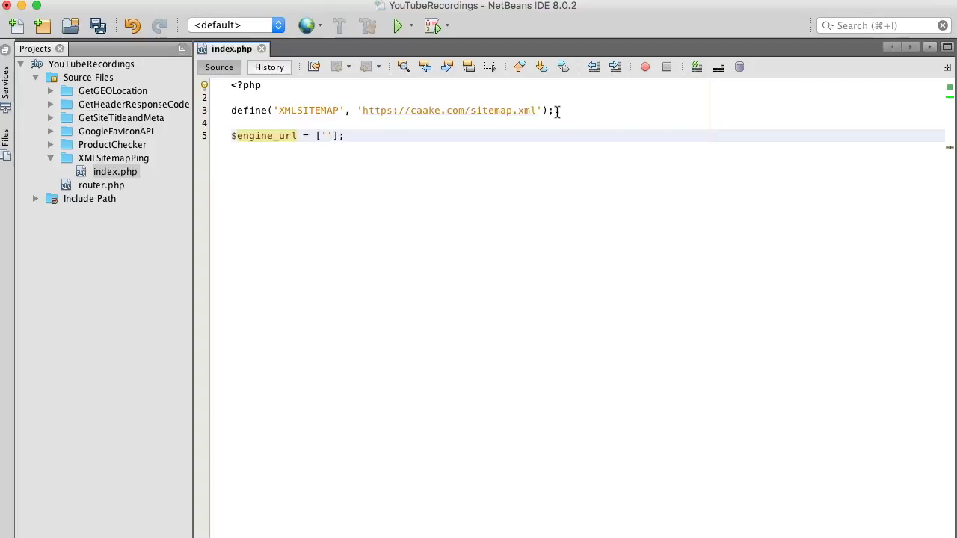
pyautogui.press('Right')
pyautogui.write(',')
pyautogui.write("'")
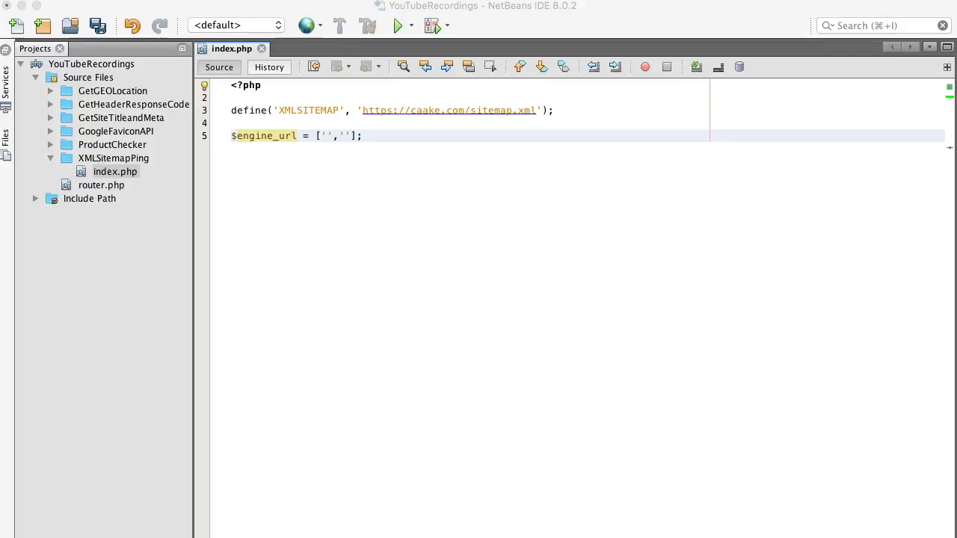
pyautogui.click(366, 151)
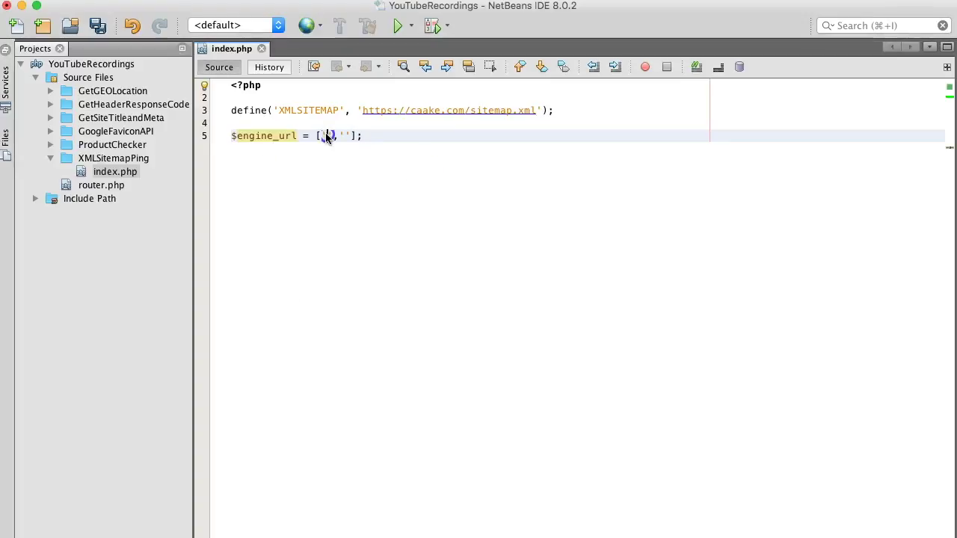
pyautogui.write('http://www.bing.com/ping?sitemap=')
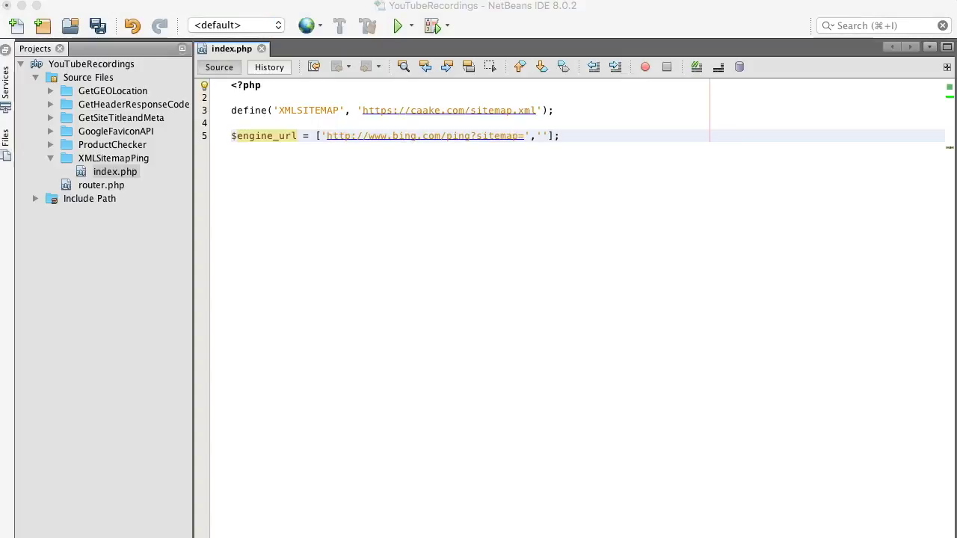
pyautogui.click(543, 137)
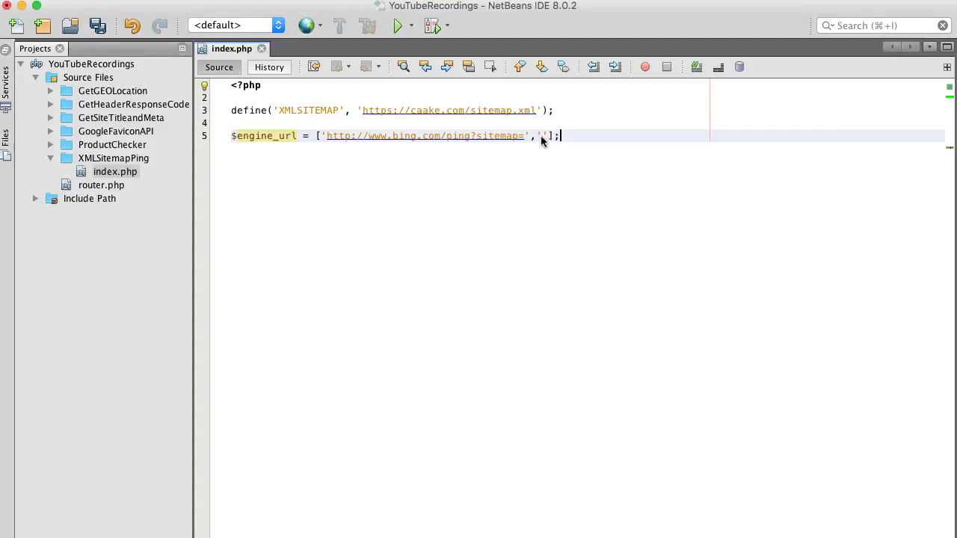
pyautogui.write('http://google.com/ping?sitemap=')
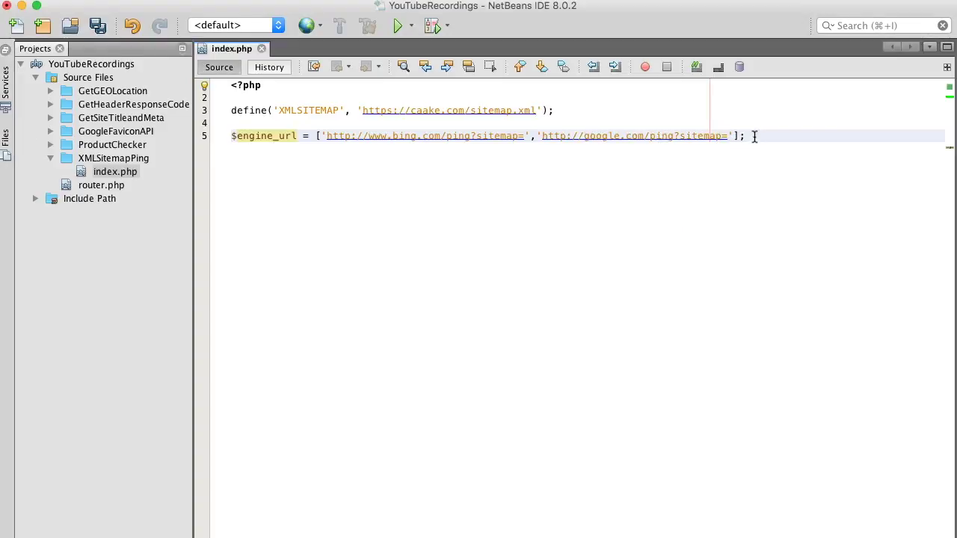
pyautogui.press('Return')
pyautogui.press('Return')
pyautogui.press('Return')
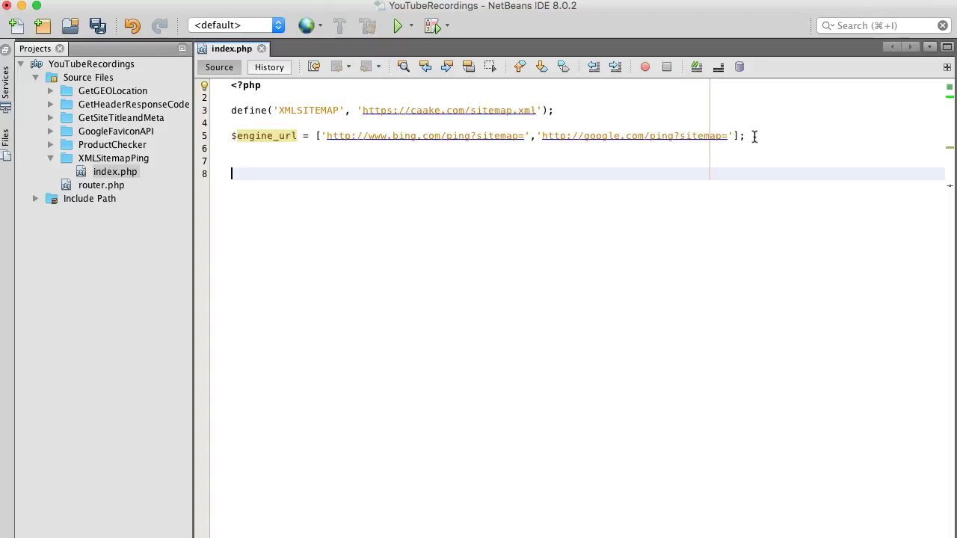
# Declare an empty function xmlPinger() with its braces and body lines.
pyautogui.write('func')
pyautogui.press('BackSpace')
pyautogui.press('BackSpace')
pyautogui.press('BackSpace')
pyautogui.write('function ')
pyautogui.write('xml')
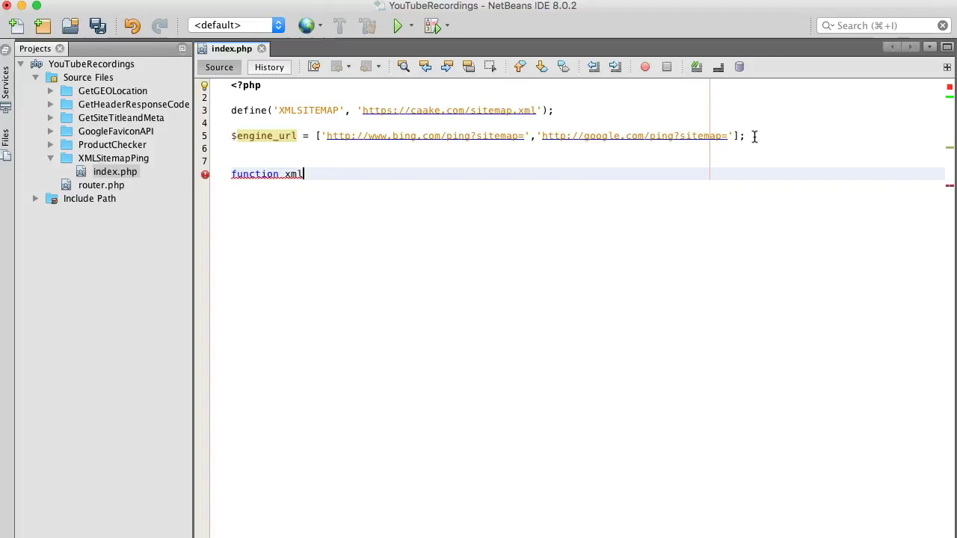
pyautogui.write('Ping')
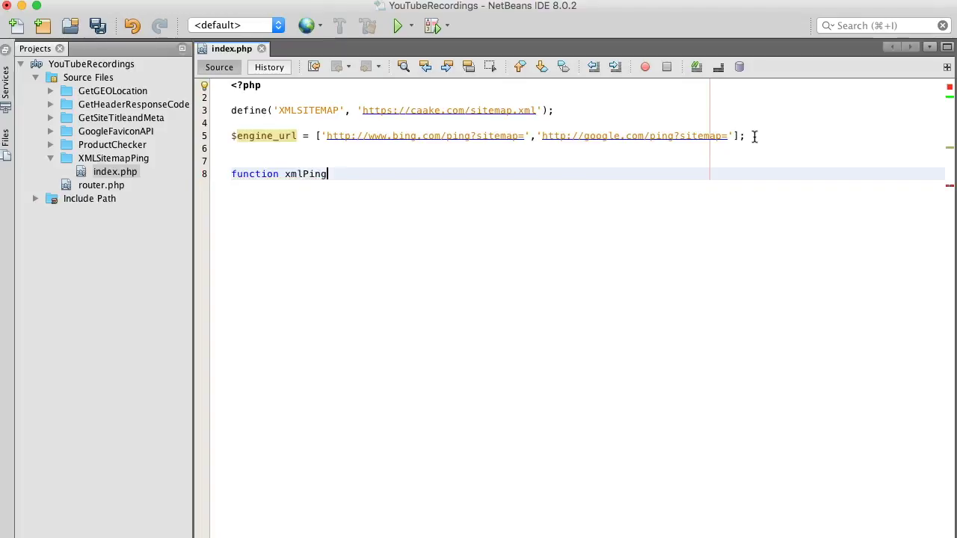
pyautogui.write('er(')
pyautogui.press('Return')
pyautogui.write('{')
pyautogui.press('Return')
pyautogui.press('Return')
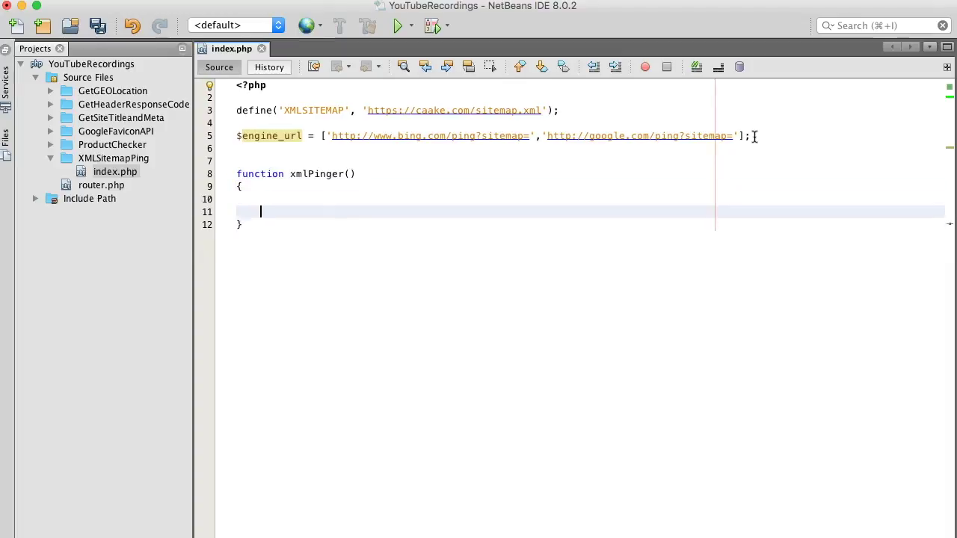
pyautogui.press('Return')
pyautogui.press('Up')
pyautogui.press('Up')
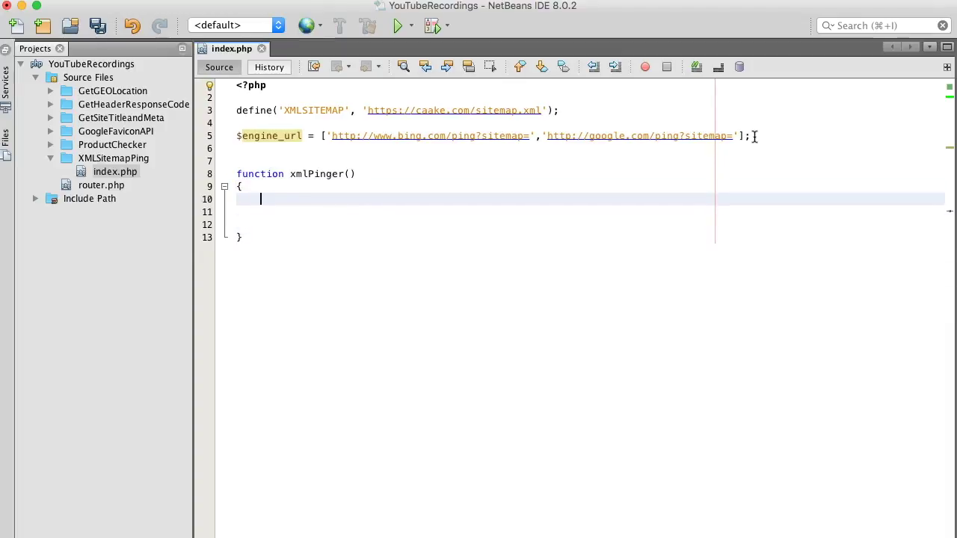
pyautogui.press('Return')
# Expand the curl request template in the body and add return $return_data;.
pyautogui.write('curl')
pyautogui.press('Tab')
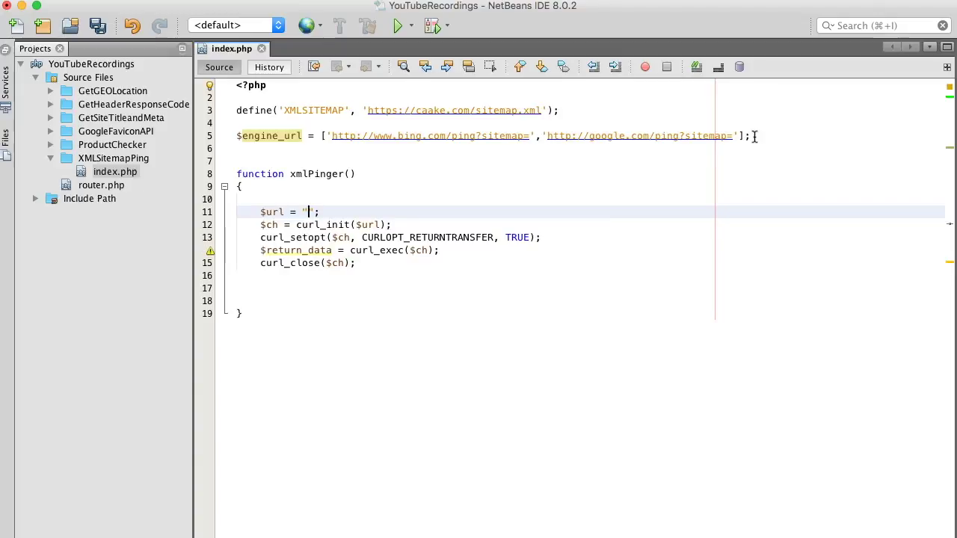
pyautogui.press('Down')
pyautogui.press('Down')
pyautogui.press('Down')
pyautogui.press('Down')
pyautogui.press('Down')
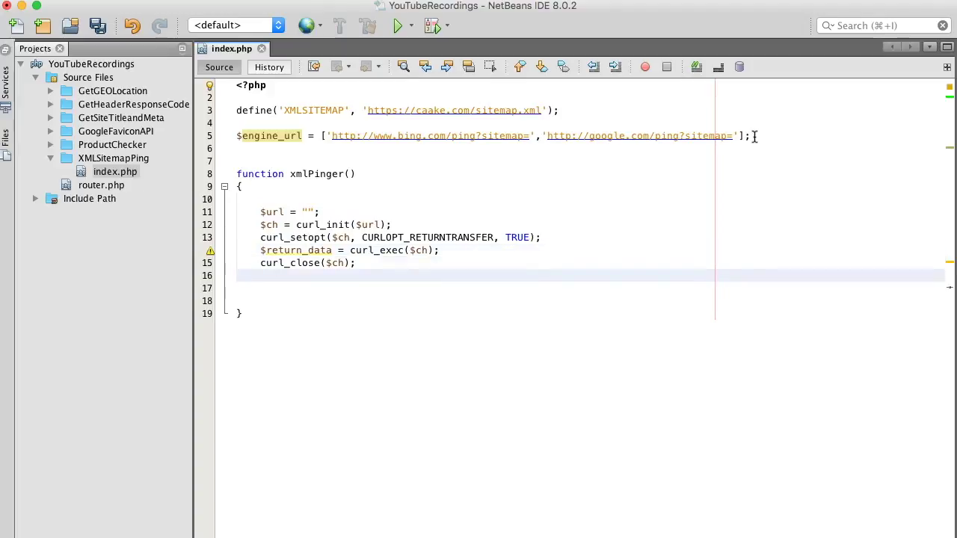
pyautogui.press('Down')
pyautogui.write('return ')
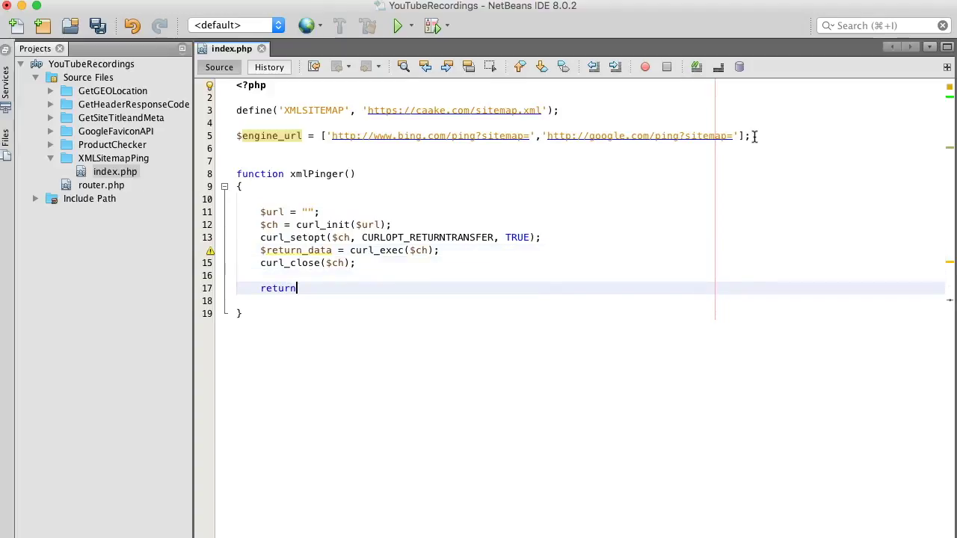
pyautogui.write('$re')
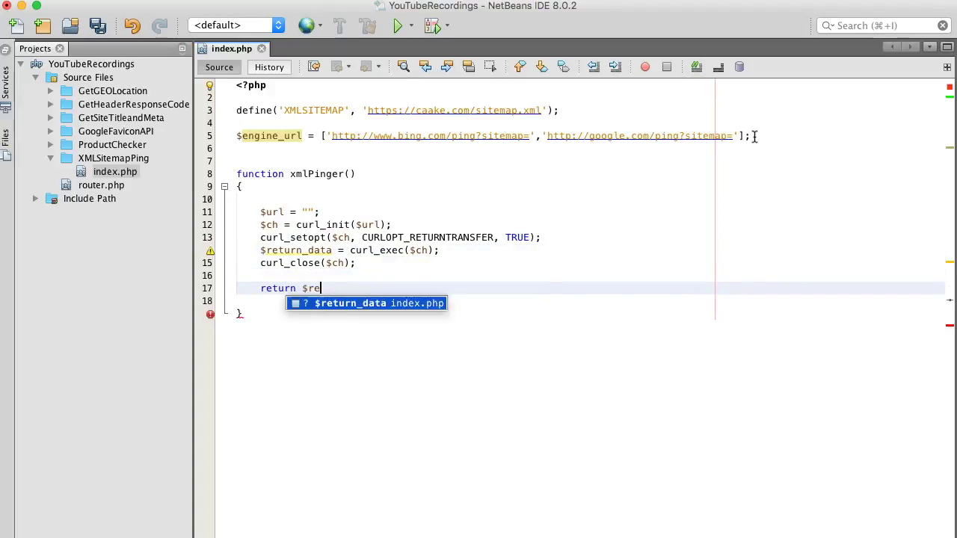
pyautogui.press('Return')
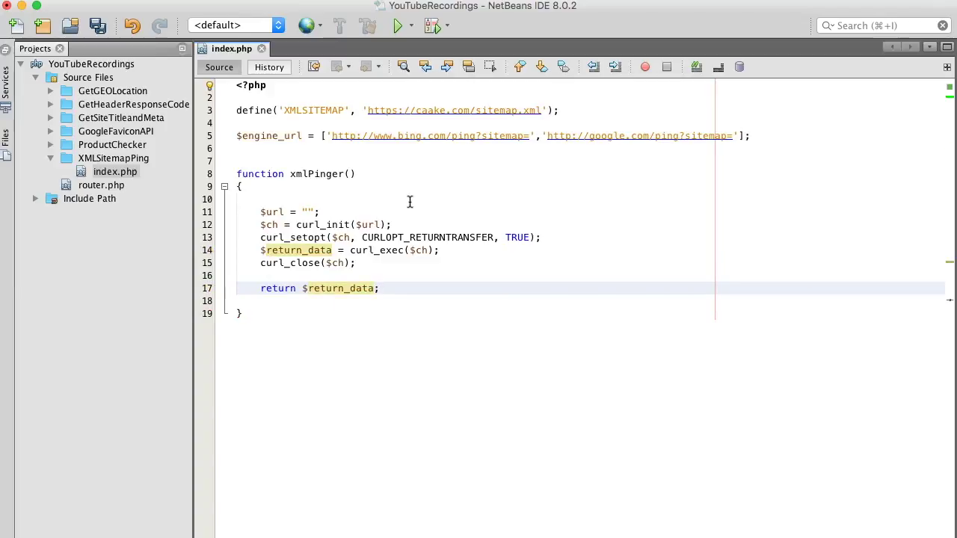
# Set $url to $xml_url and make $xml_url the xmlPinger parameter.
pyautogui.click(305, 212)
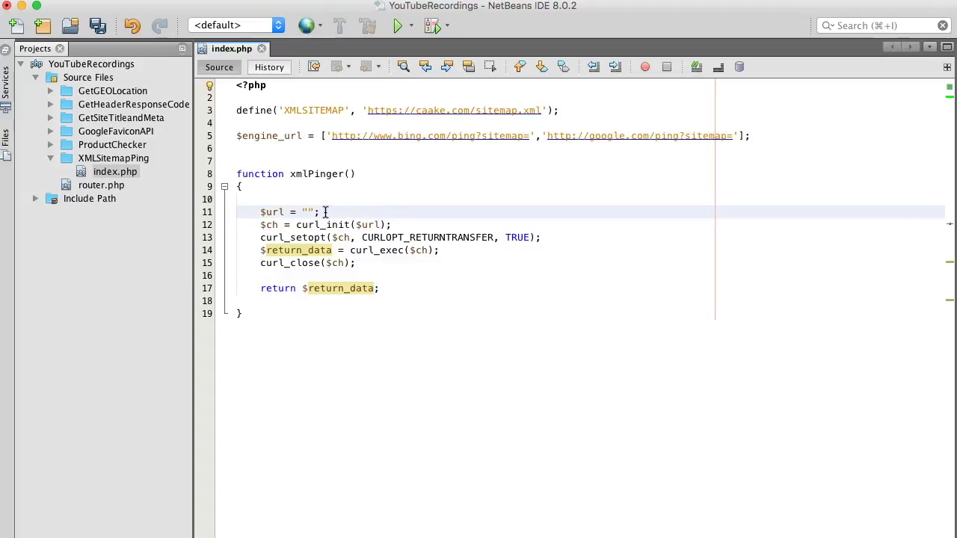
pyautogui.press('BackSpace')
pyautogui.press('BackSpace')
pyautogui.press('BackSpace')
pyautogui.write('$')
pyautogui.write('xml')
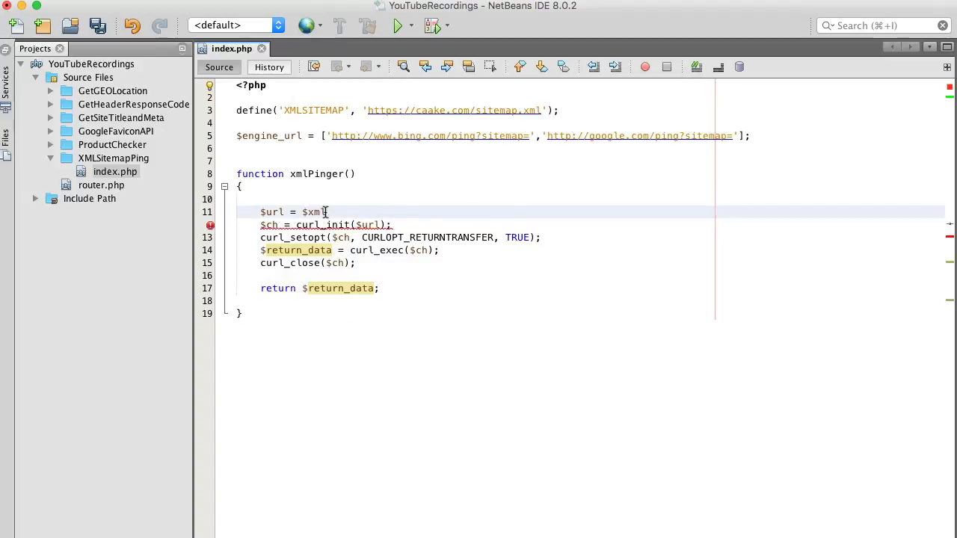
pyautogui.write('_url')
pyautogui.hotkey('shift', 'Left')
pyautogui.hotkey('shift', 'Left')
pyautogui.hotkey('shift', 'Left')
pyautogui.hotkey('shift', 'Left')
pyautogui.hotkey('shift', 'Left')
pyautogui.hotkey('shift', 'Left')
pyautogui.hotkey('shift', 'Left')
pyautogui.hotkey('ctrl', 'c')
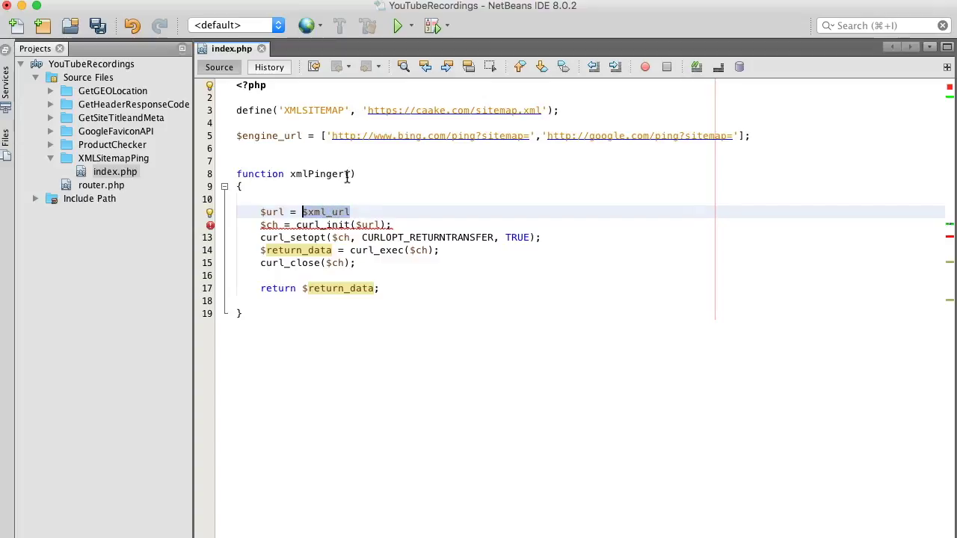
pyautogui.click(350, 174)
pyautogui.hotkey('ctrl', 'v')
# Append .XMLSITEMAP to the $url assignment, ending it with a semicolon.
pyautogui.click(358, 212)
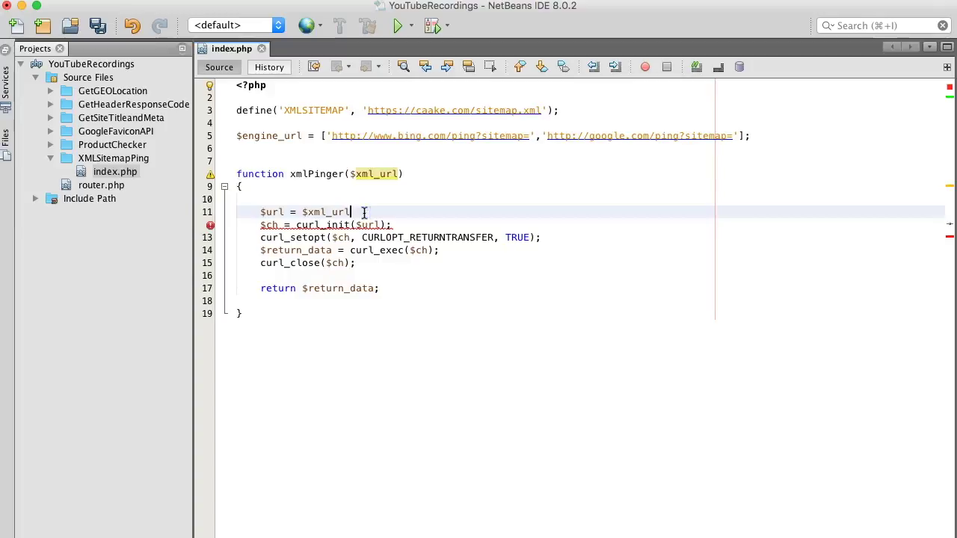
pyautogui.write('.')
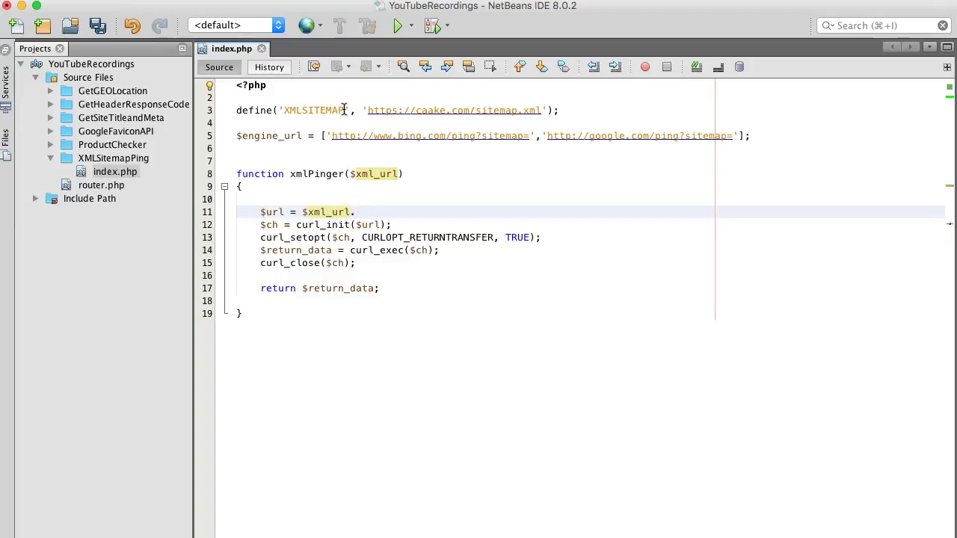
pyautogui.moveTo(344, 111); pyautogui.dragTo(283, 110)
pyautogui.hotkey('ctrl', 'c')
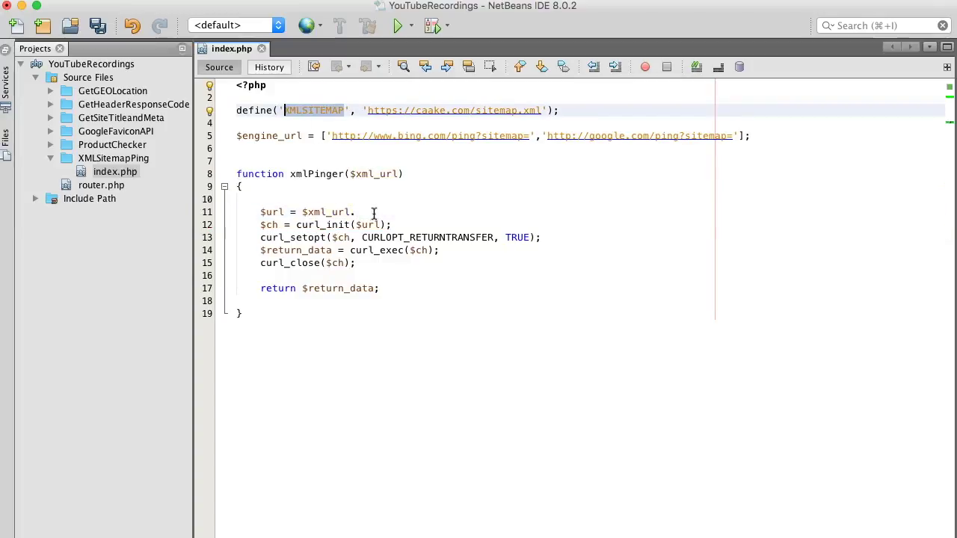
pyautogui.click(370, 212)
pyautogui.hotkey('ctrl', 'v')
pyautogui.hotkey('ctrl', 'space')
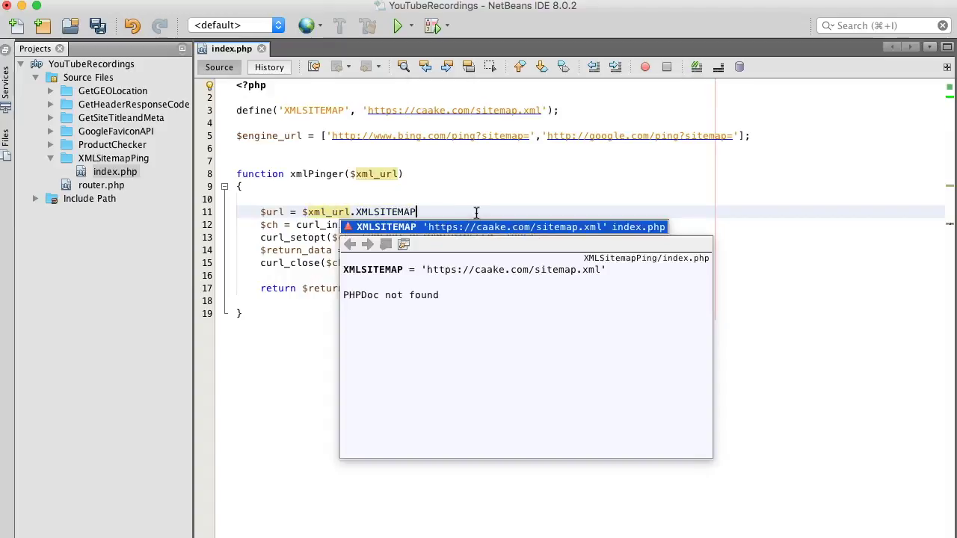
pyautogui.write(';')
# Add blank lines below the xmlPinger function's closing brace.
pyautogui.click(393, 299)
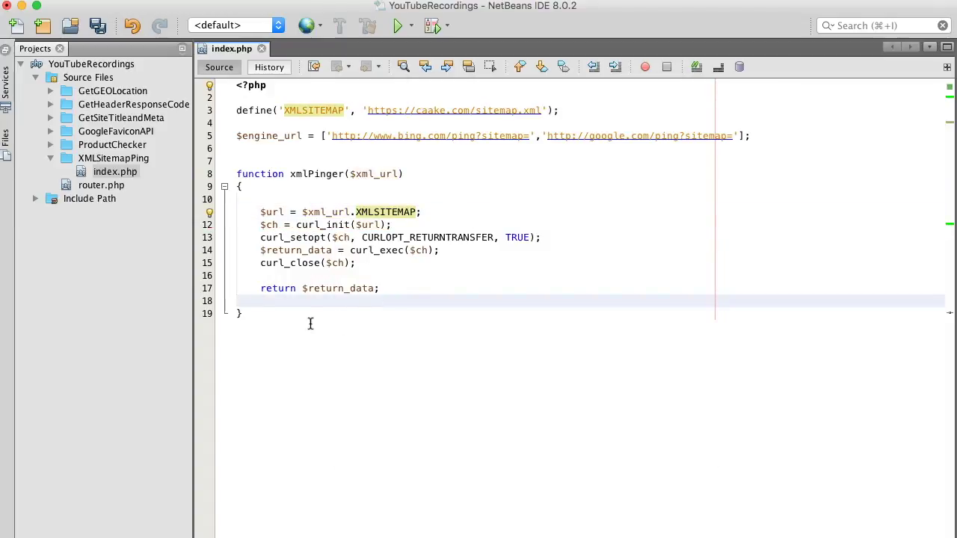
pyautogui.click(278, 319)
pyautogui.press('Return')
pyautogui.press('Return')
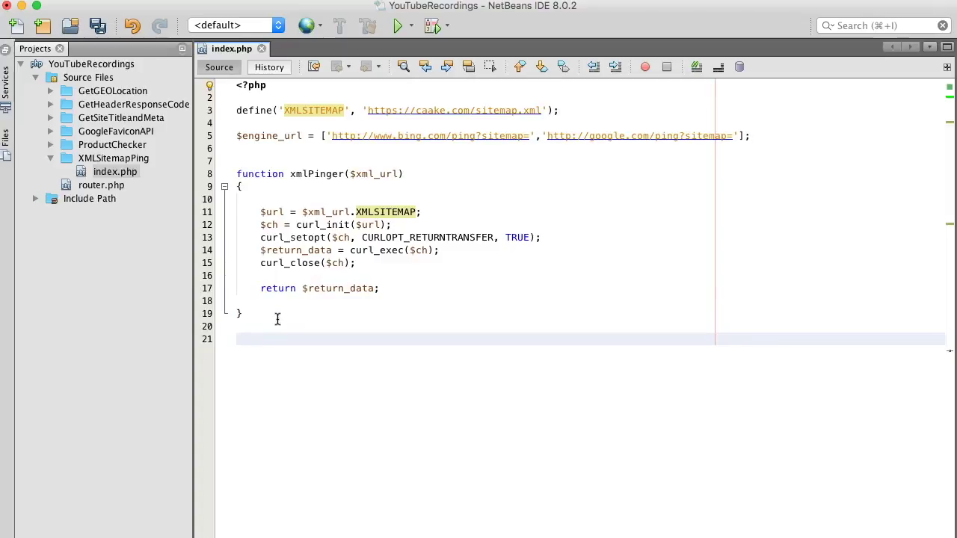
pyautogui.press('Return')
pyautogui.press('Return')
pyautogui.press('Up')
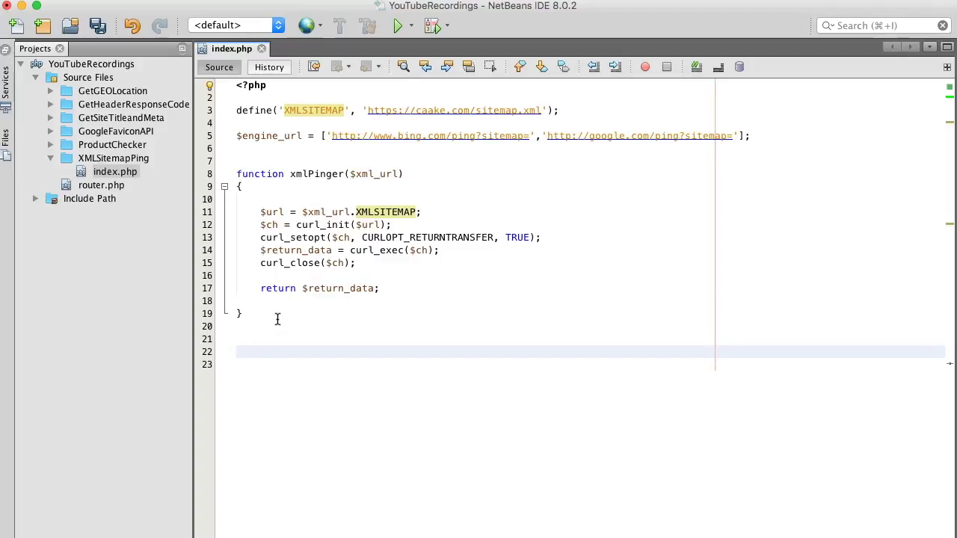
# Insert a foreach loop skeleton with an empty braced body below the function.
pyautogui.write('forea')
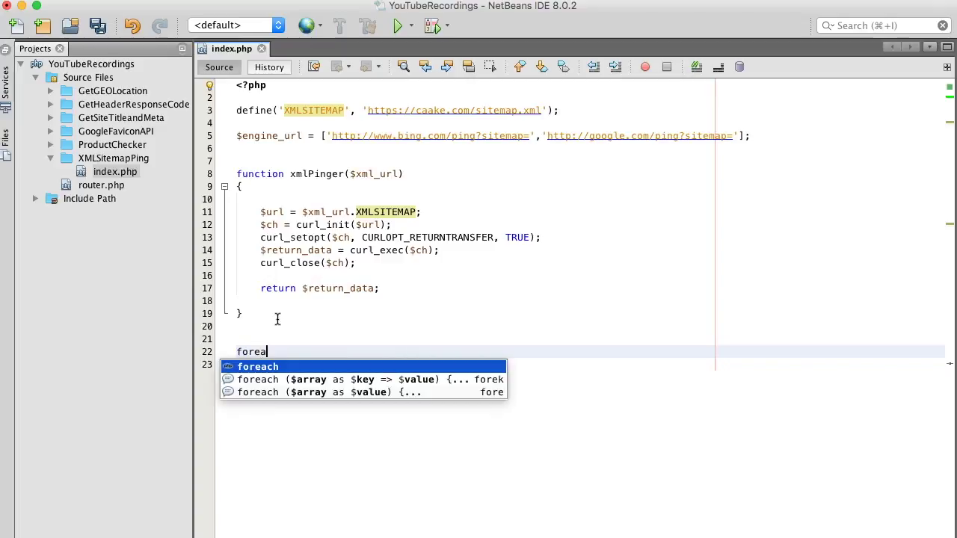
pyautogui.press('Return')
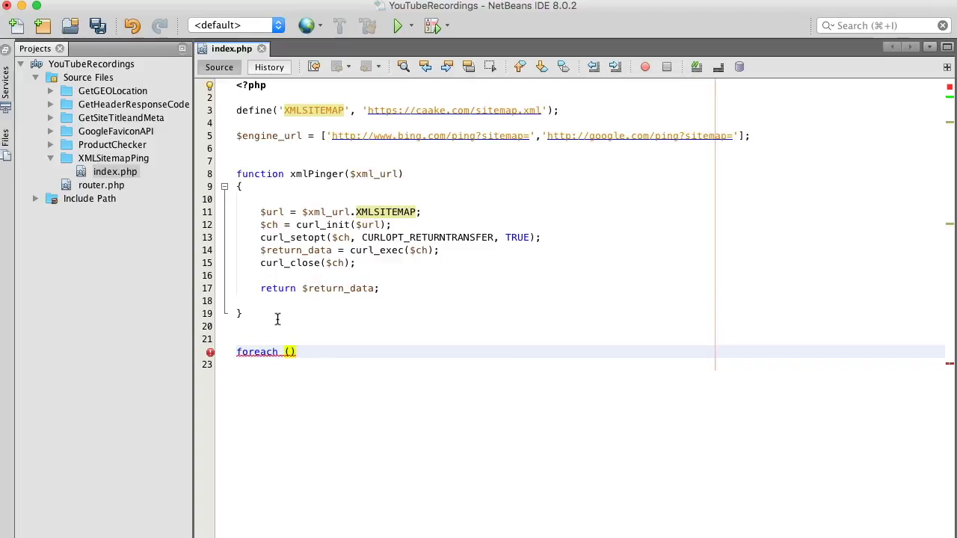
pyautogui.press('Return')
pyautogui.write('{')
pyautogui.press('Return')
pyautogui.press('Return')
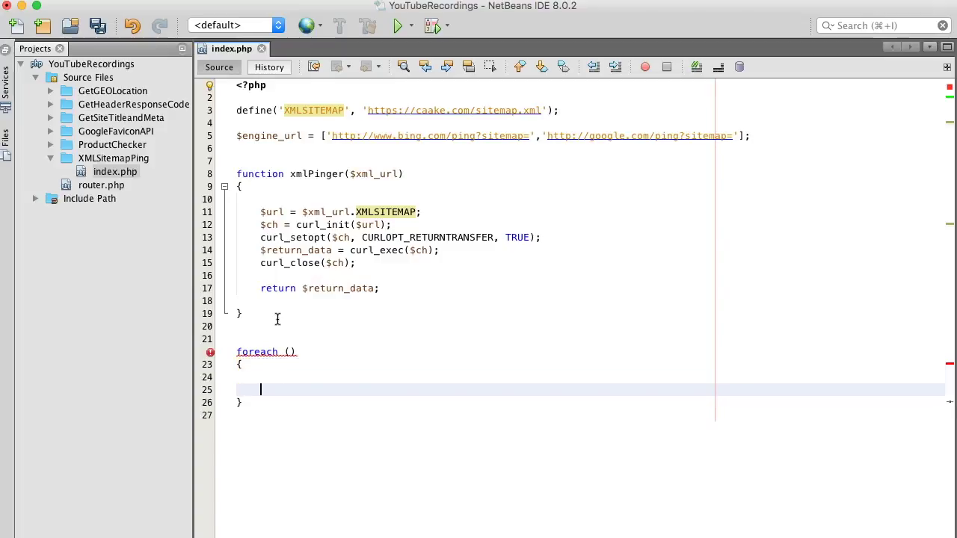
# Make the loop header foreach($engine_url as $url).
pyautogui.moveTo(302, 137); pyautogui.dragTo(210, 135)
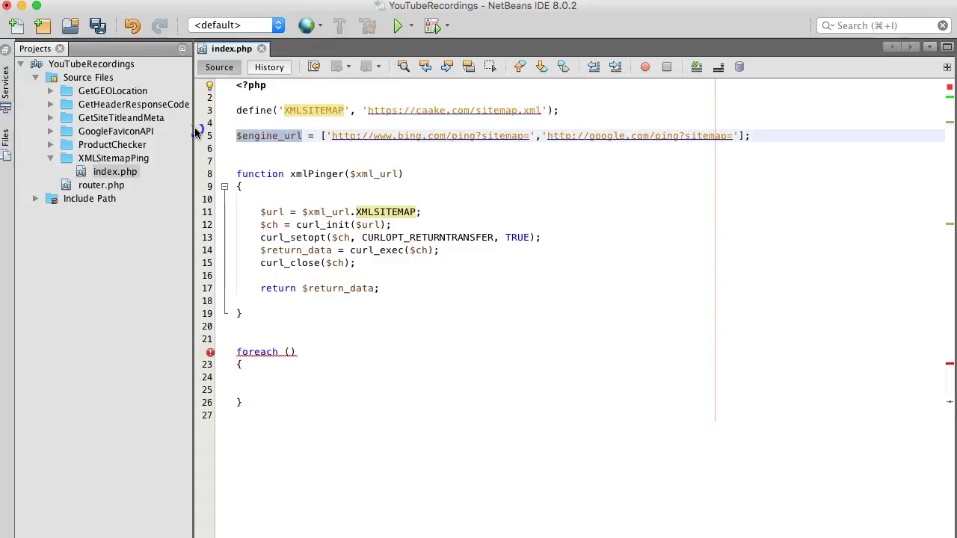
pyautogui.click(291, 353)
pyautogui.press('super+v')
pyautogui.write('as ')
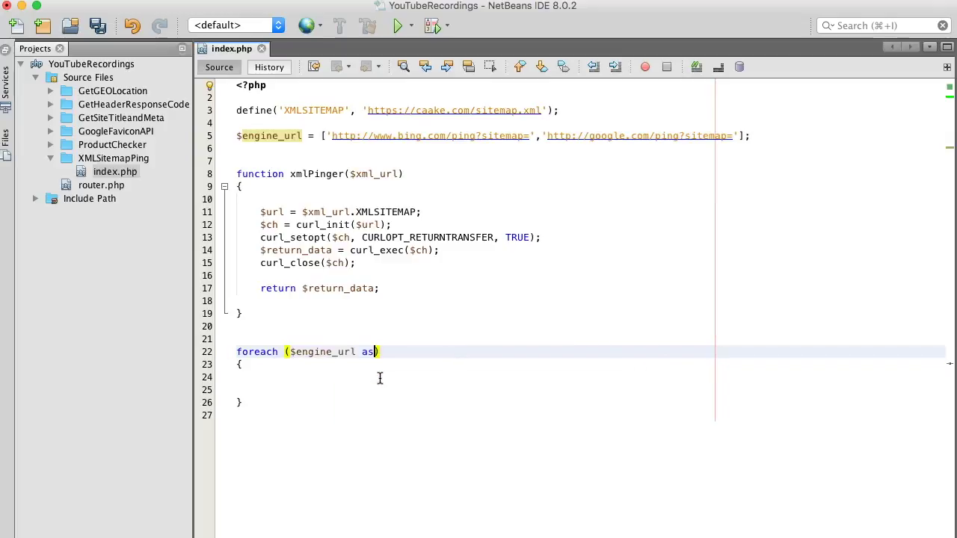
pyautogui.write('u')
pyautogui.press('BackSpace')
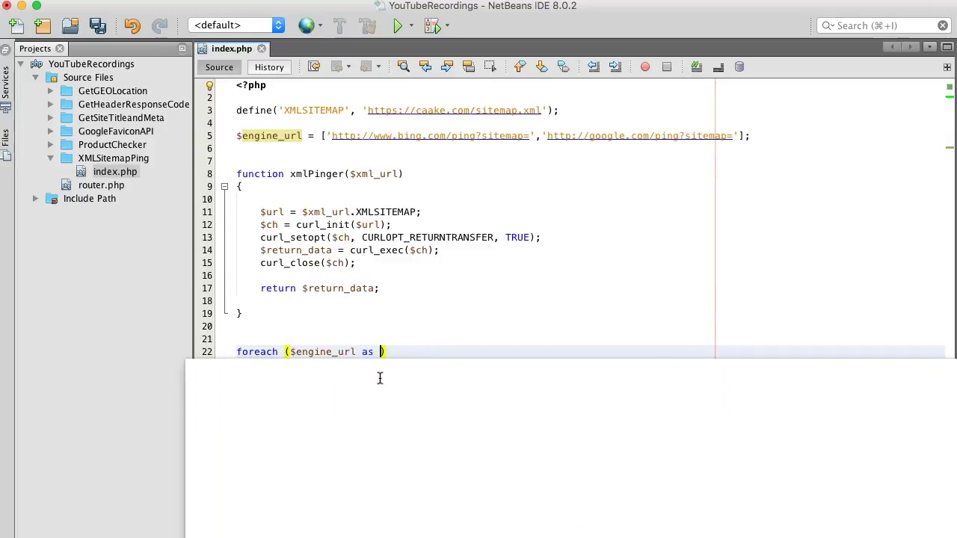
pyautogui.write('$')
pyautogui.press('Escape')
pyautogui.write('url')
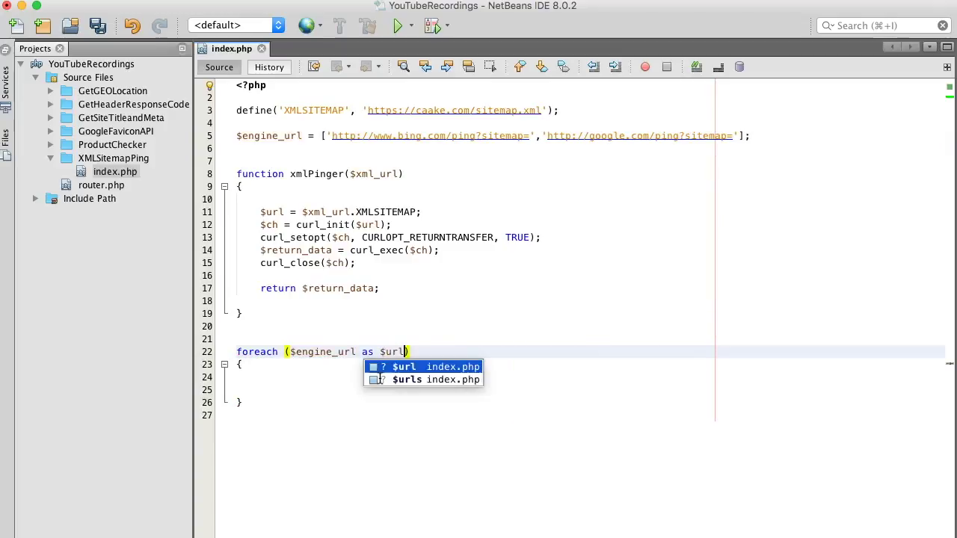
pyautogui.click(286, 378)
pyautogui.click(285, 352)
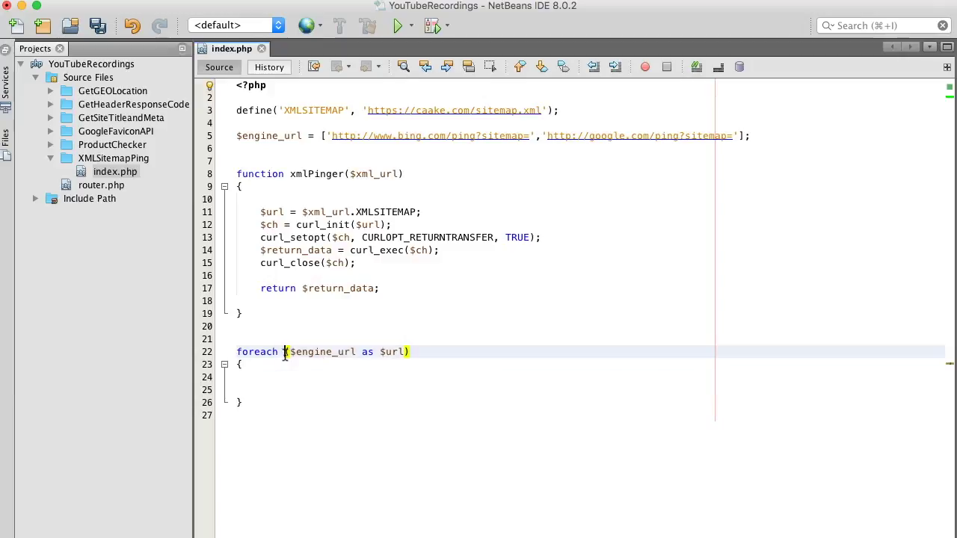
pyautogui.press('BackSpace')
# Add the call xmlPinger($url); inside the loop body.
pyautogui.click(261, 388)
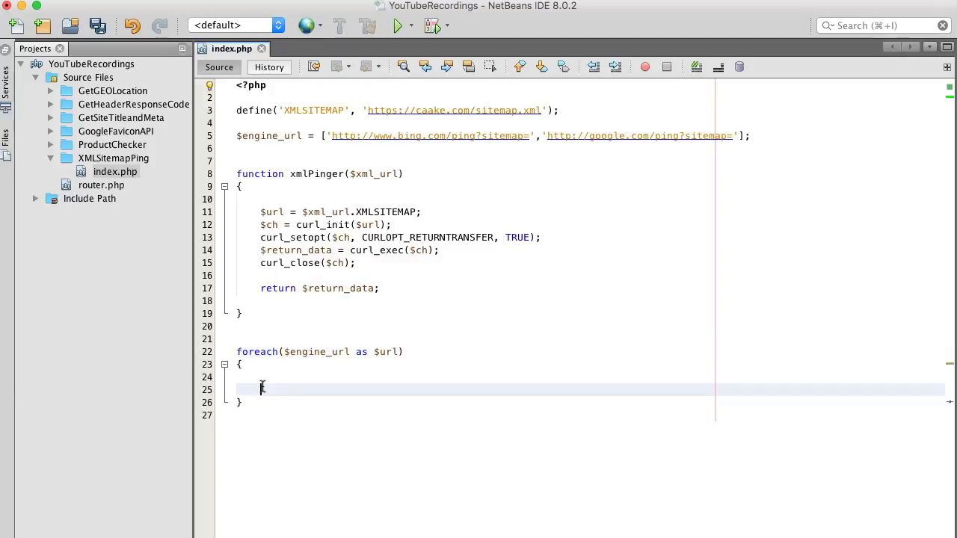
pyautogui.press('Up')
pyautogui.press('Up')
pyautogui.press('Down')
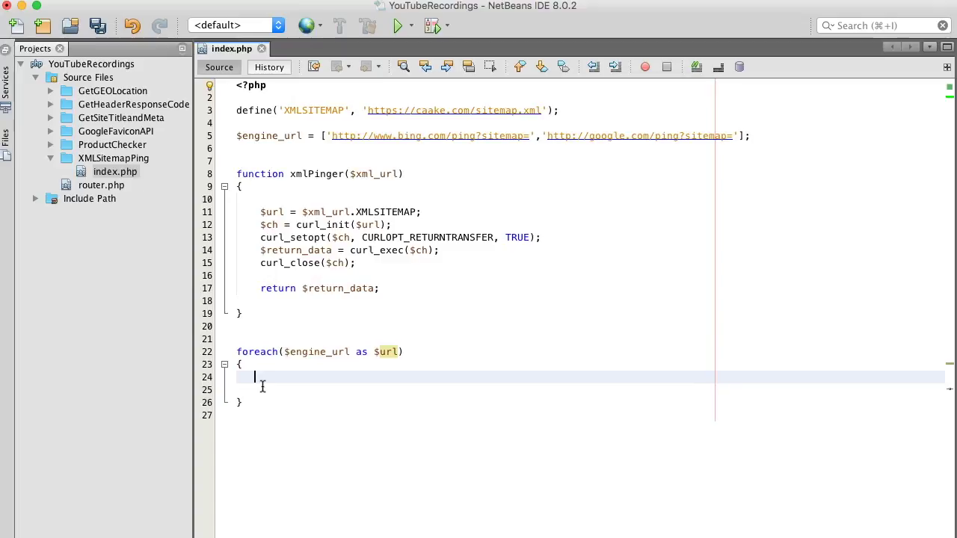
pyautogui.press('Return')
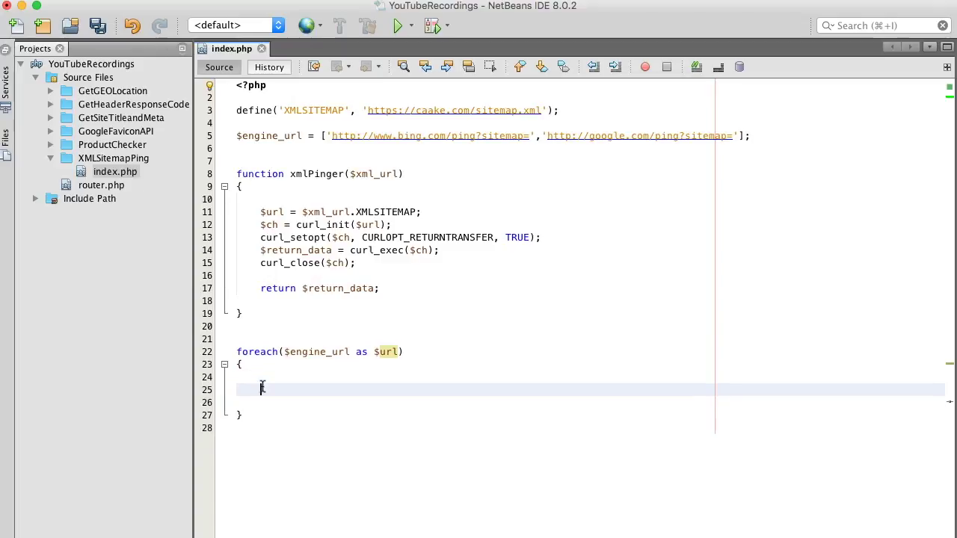
pyautogui.write('xml')
pyautogui.hotkey('ctrl', 'space')
pyautogui.press('Return')
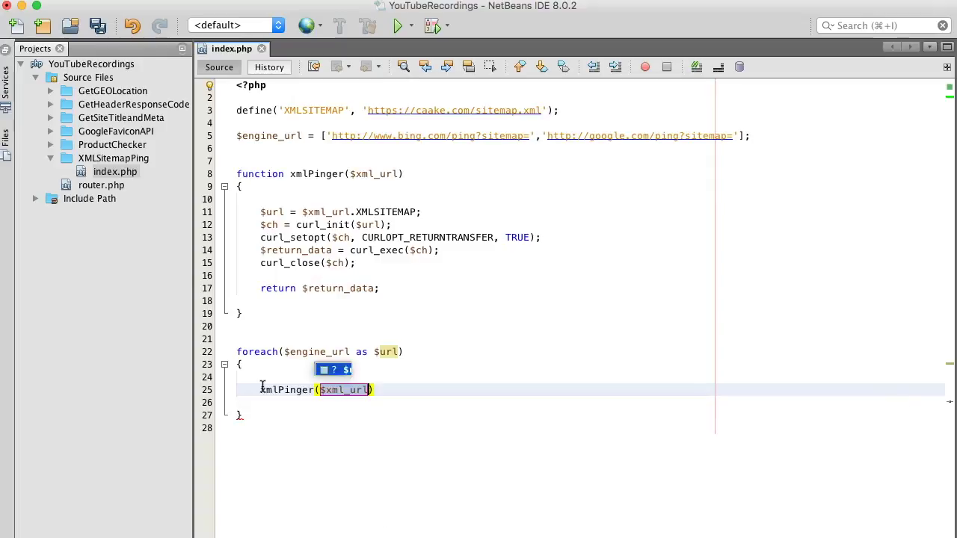
pyautogui.press('Return')
pyautogui.write(';')
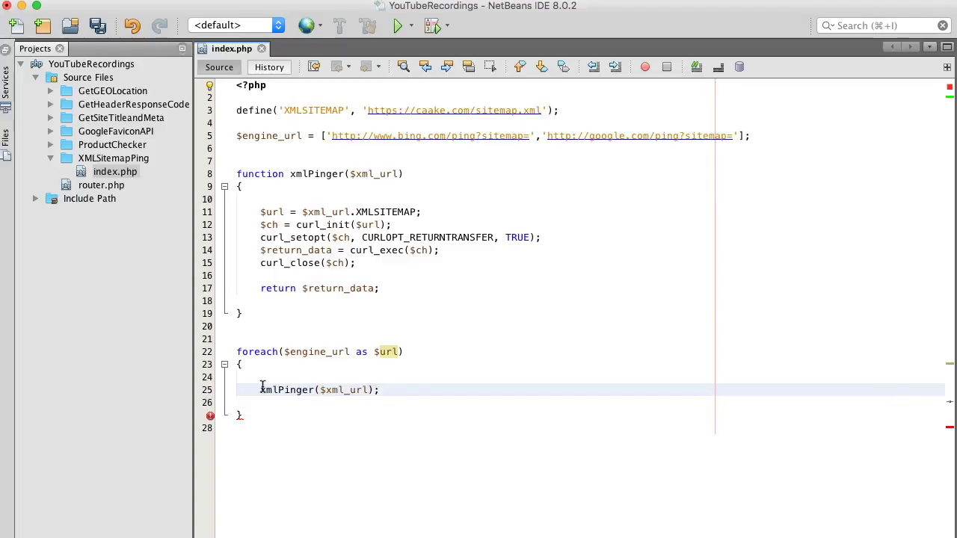
pyautogui.press('Left')
pyautogui.press('Left')
pyautogui.press('Left')
pyautogui.press('BackSpace')
pyautogui.press('BackSpace')
pyautogui.press('BackSpace')
pyautogui.press('BackSpace')
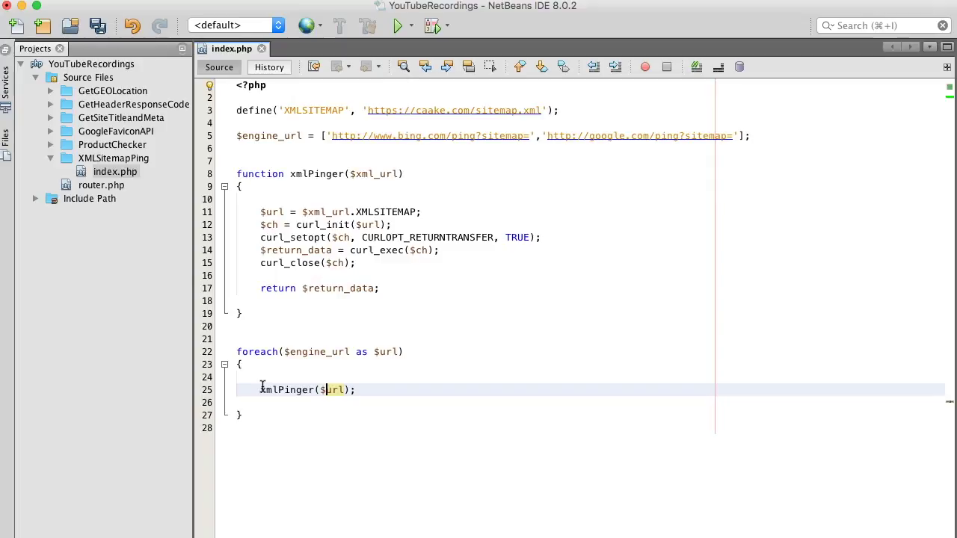
pyautogui.click(262, 388)
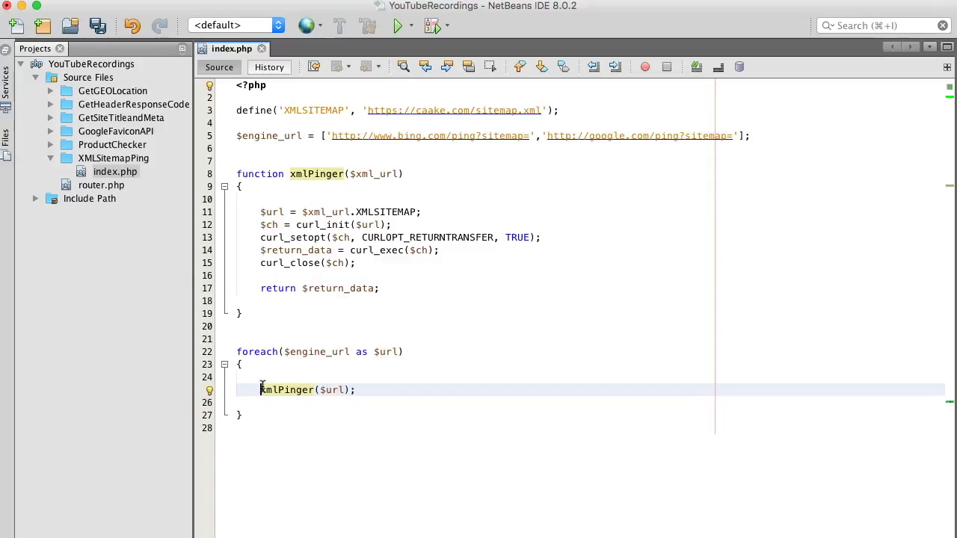
# Assign each call to $retVal[] and print $retVal with print_r inside pre tags after the loop.
pyautogui.write('$ret')
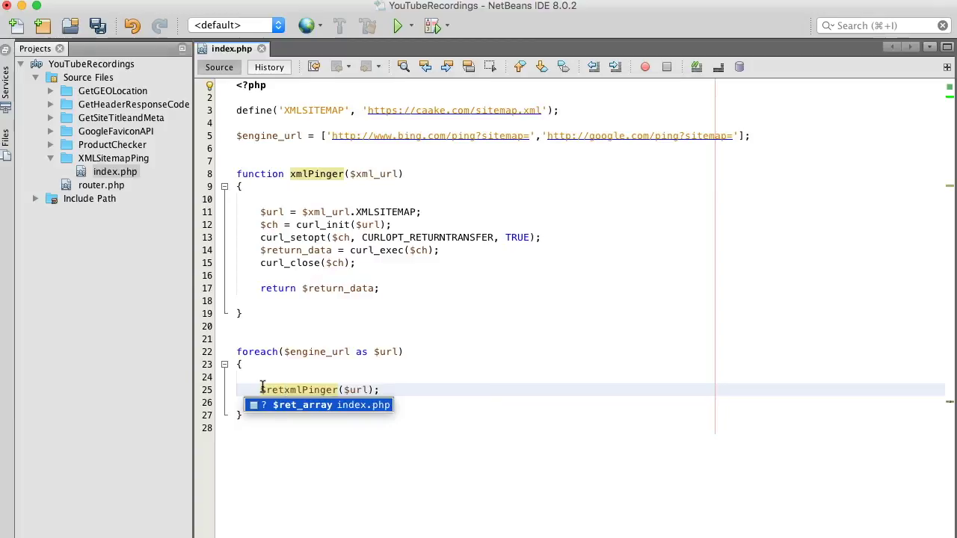
pyautogui.write('Val')
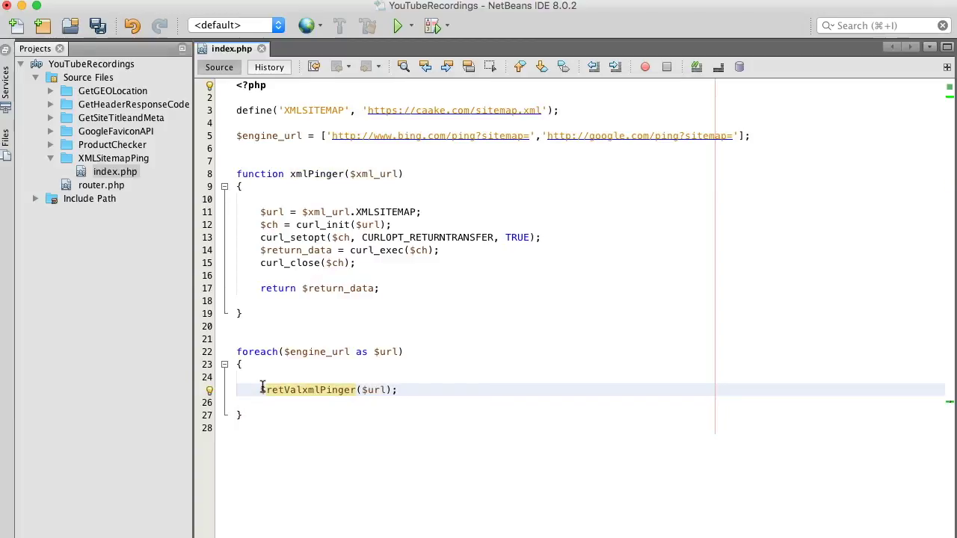
pyautogui.write('[] =')
pyautogui.press('Down')
pyautogui.press('Down')
pyautogui.press('Down')
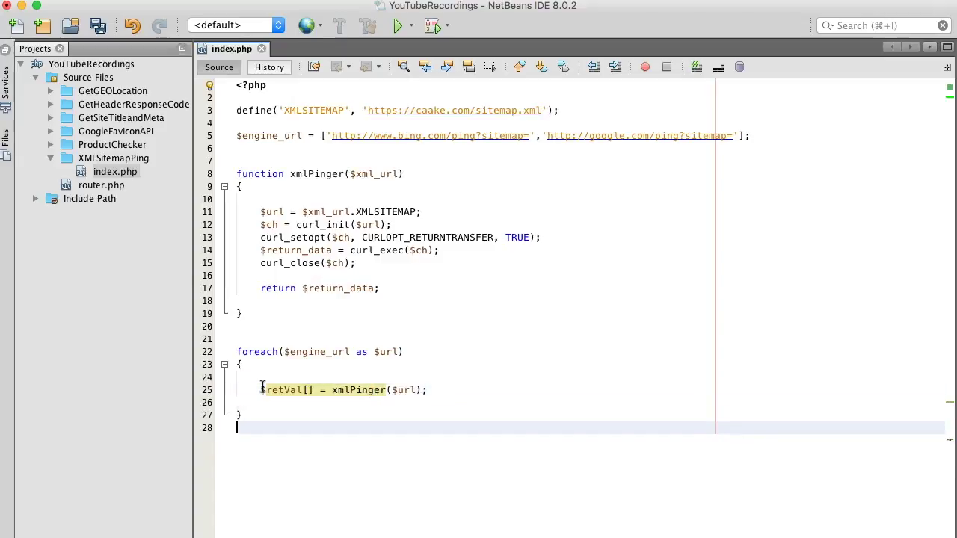
pyautogui.press('Return')
pyautogui.press('Tab')
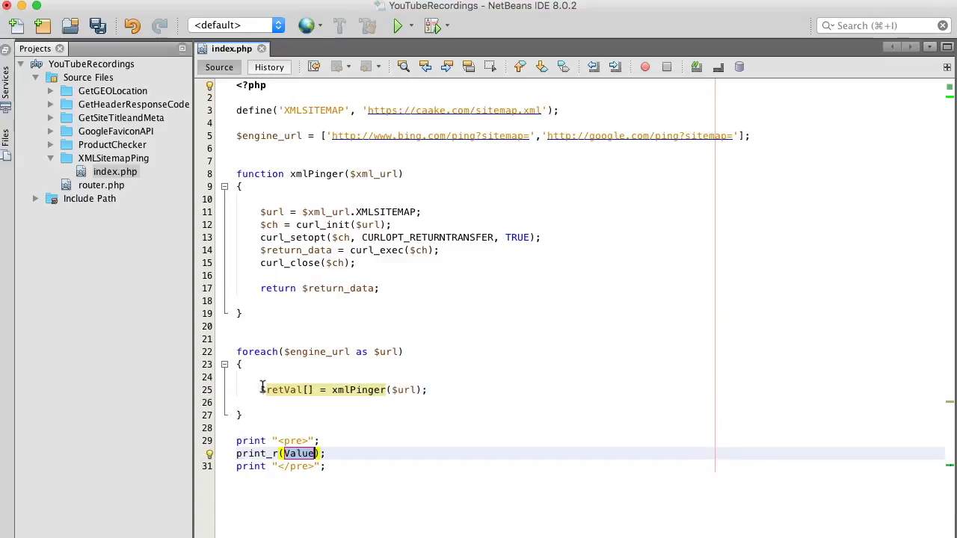
pyautogui.write('$ret')
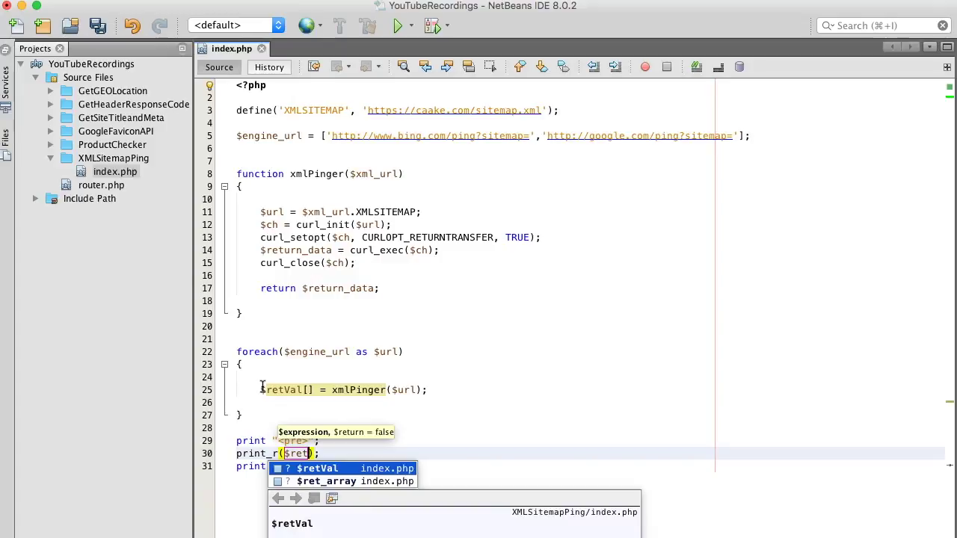
pyautogui.press('Return')
# Remove the blank lines around the $retVal[] assignment in the loop.
pyautogui.click(269, 402)
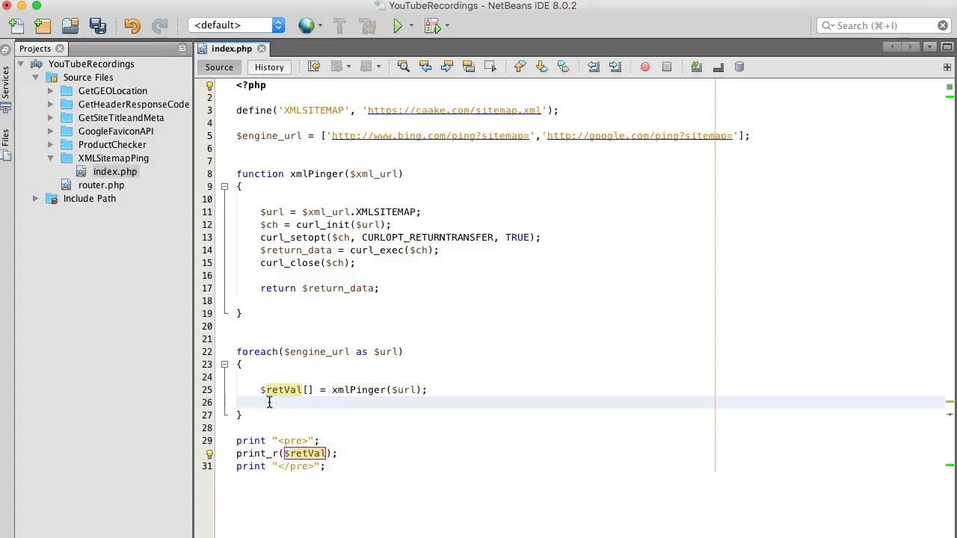
pyautogui.press('BackSpace')
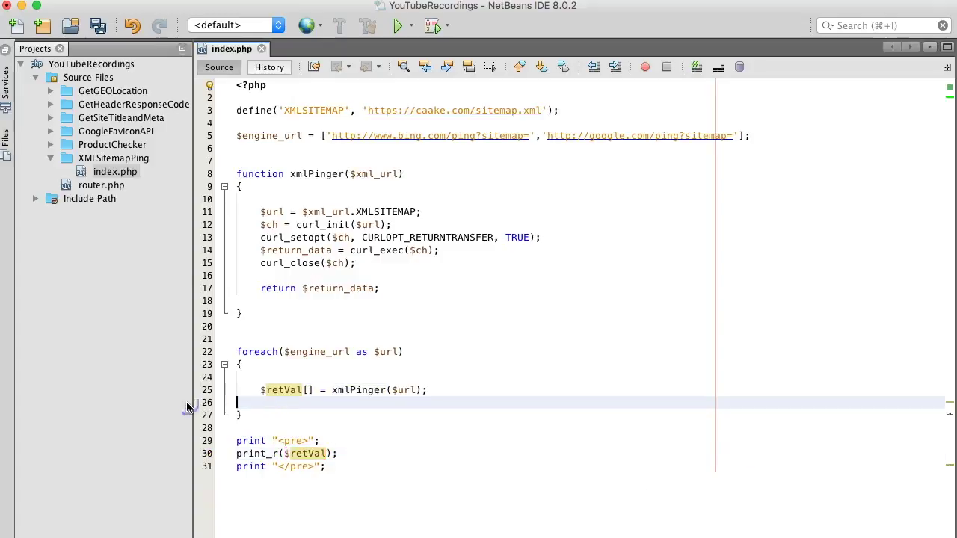
pyautogui.press('BackSpace')
pyautogui.click(277, 376)
pyautogui.press('BackSpace')
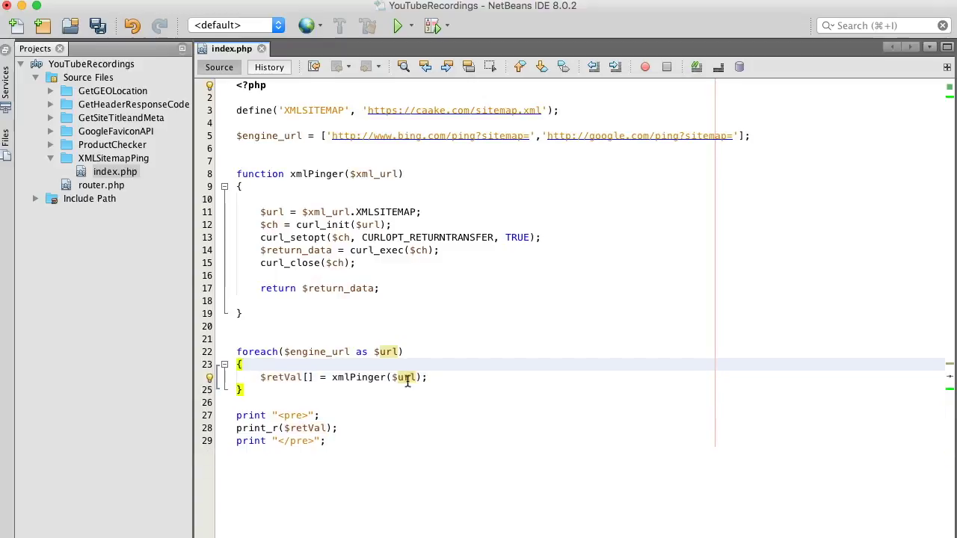
pyautogui.click(409, 378)
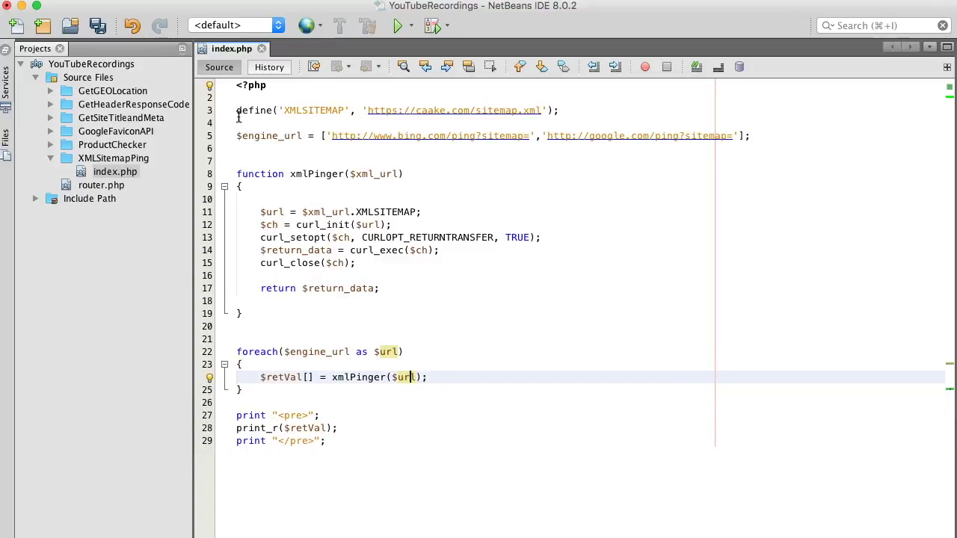
pyautogui.click(278, 299)
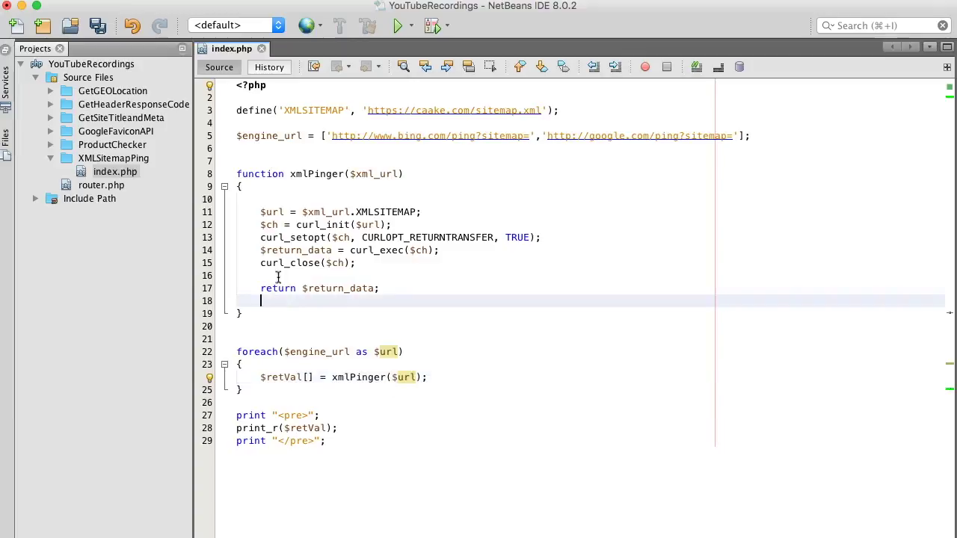
pyautogui.click(366, 377)
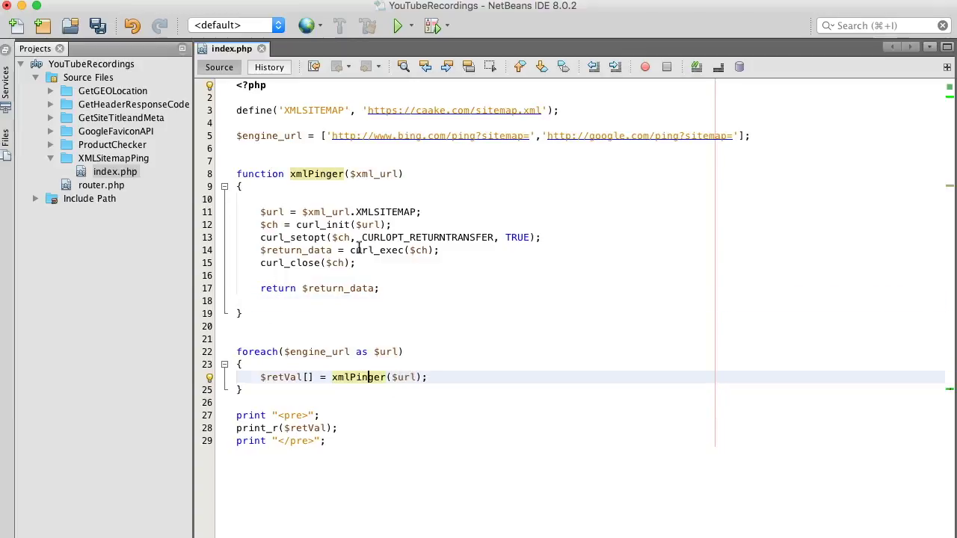
pyautogui.click(334, 288)
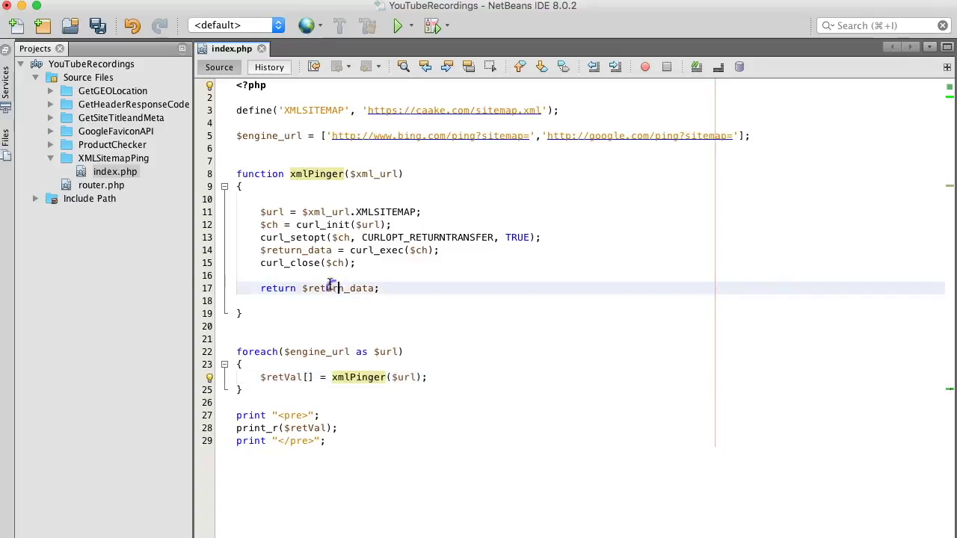
pyautogui.click(299, 377)
pyautogui.click(315, 440)
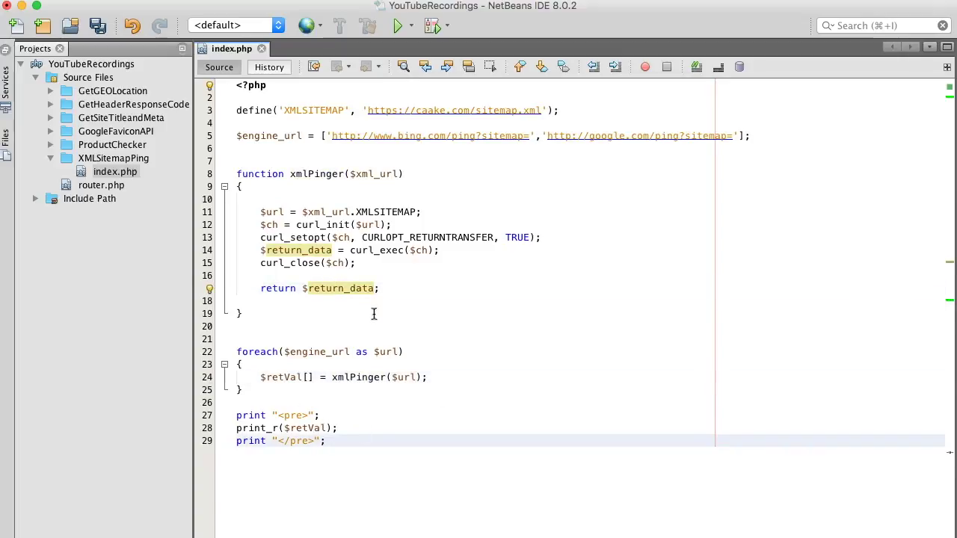
pyautogui.click(335, 250)
# Run index.php from the Projects panel and view Bing's and Google's ping responses in Safari.
pyautogui.click(116, 172)
pyautogui.rightClick(120, 174)
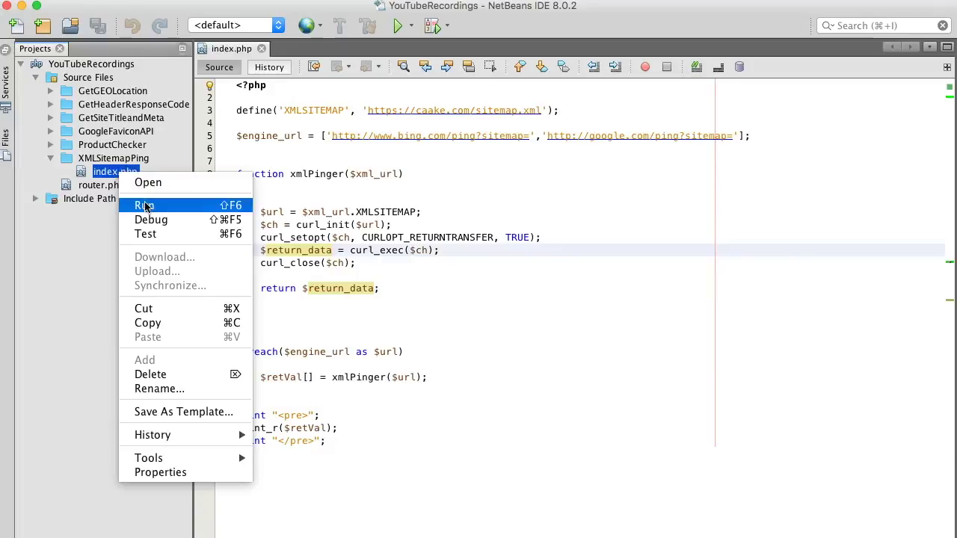
pyautogui.click(143, 206)
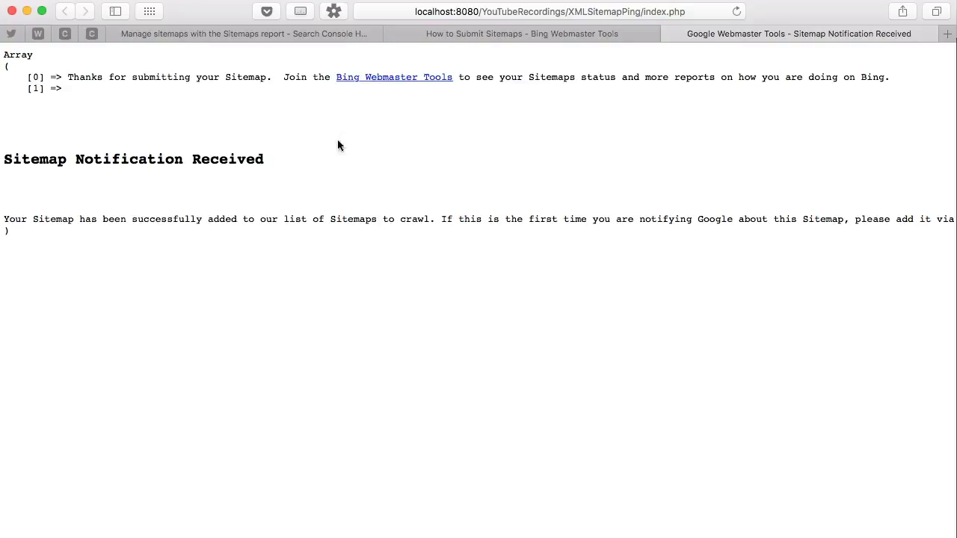
pyautogui.moveTo(65, 88); pyautogui.dragTo(33, 89)
pyautogui.click(121, 121)
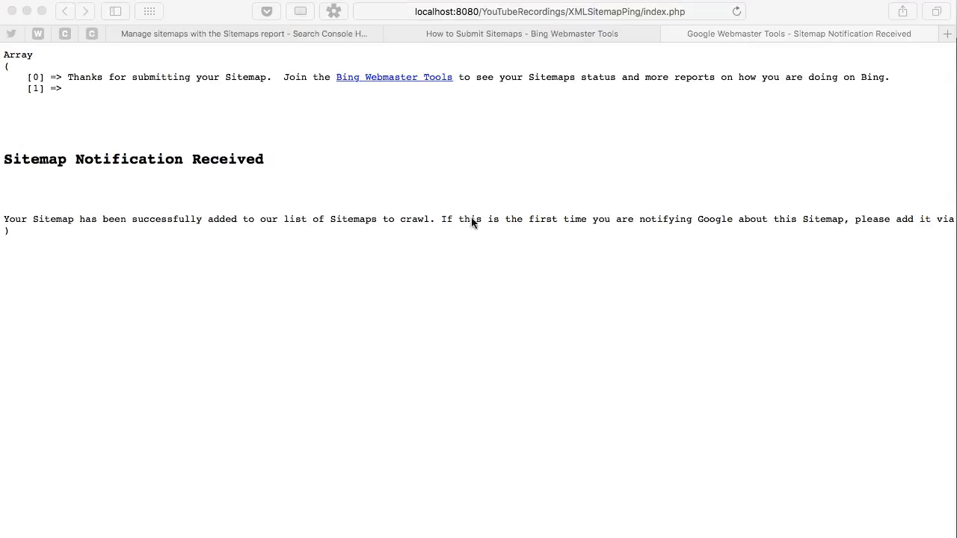
# Switch Safari from the Bing Webmaster Tools tab to Google's sitemap help tab.
pyautogui.click(536, 34)
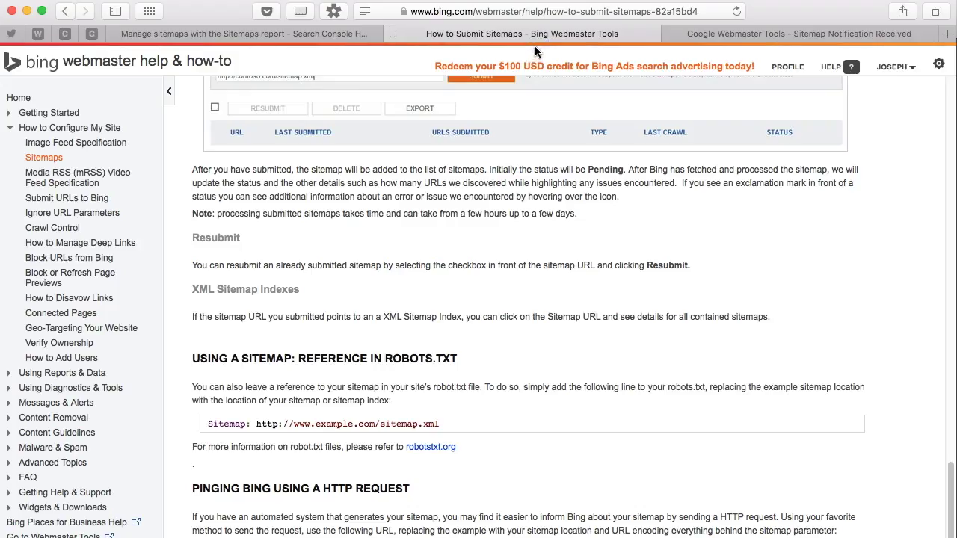
pyautogui.moveTo(244, 34)
pyautogui.click(341, 34)
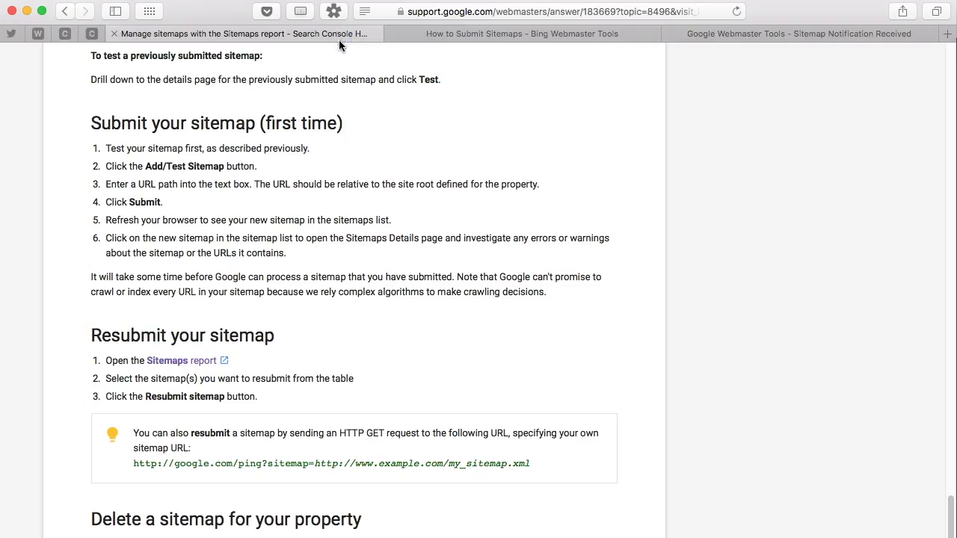